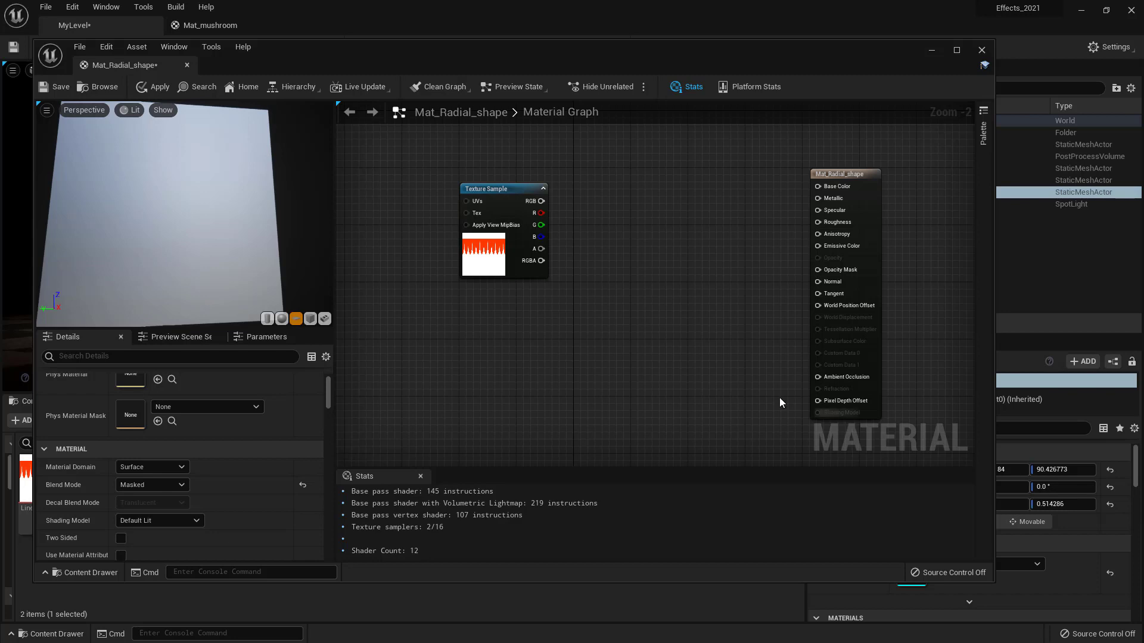
Bring the Texture Sample and material output nodes closer together and connect the texture's RGB output to Base Color
right_click_drag(591, 267, 601, 269)
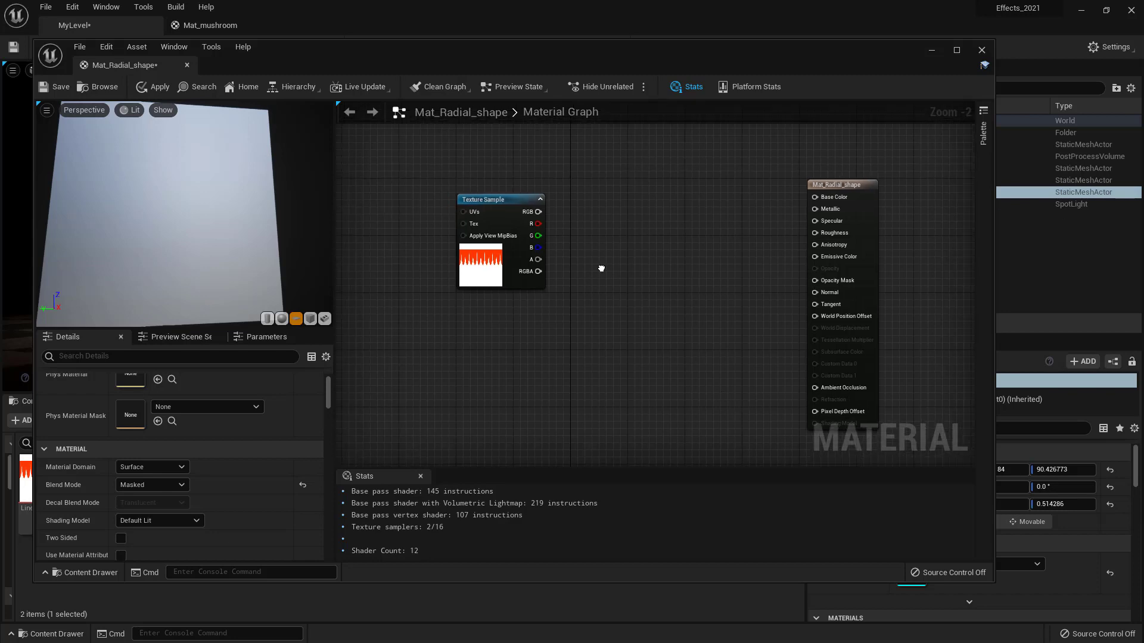
left_click(470, 283)
scroll(501, 298, "up", 2)
right_click_drag(523, 332, 572, 355)
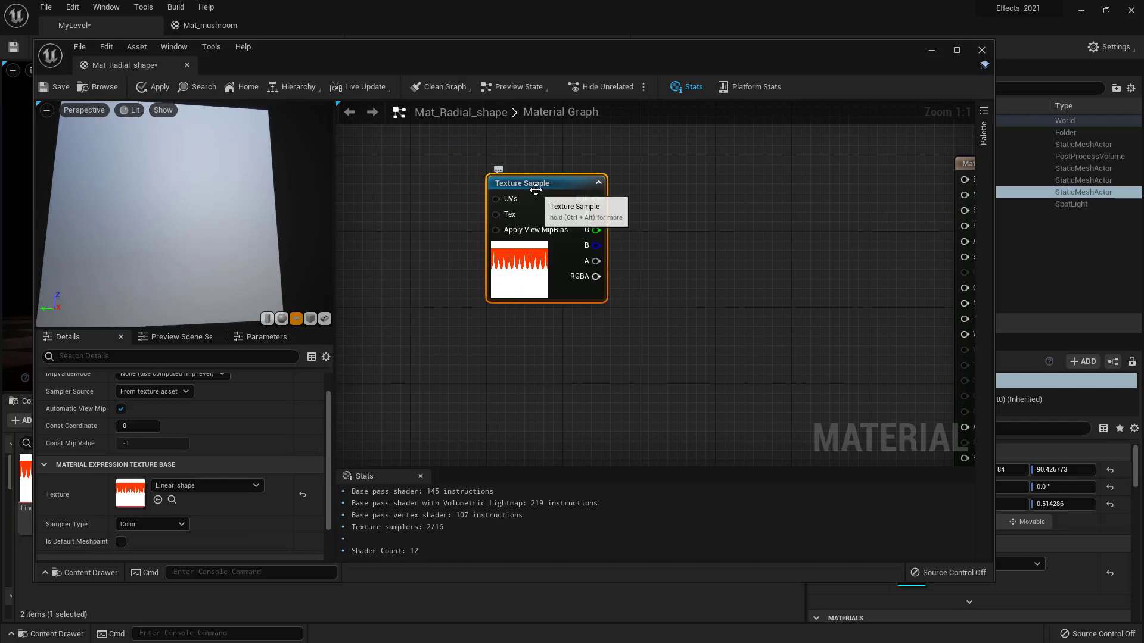
left_click_drag(501, 276, 568, 286)
scroll(766, 322, "down", 2)
right_click_drag(766, 322, 593, 301)
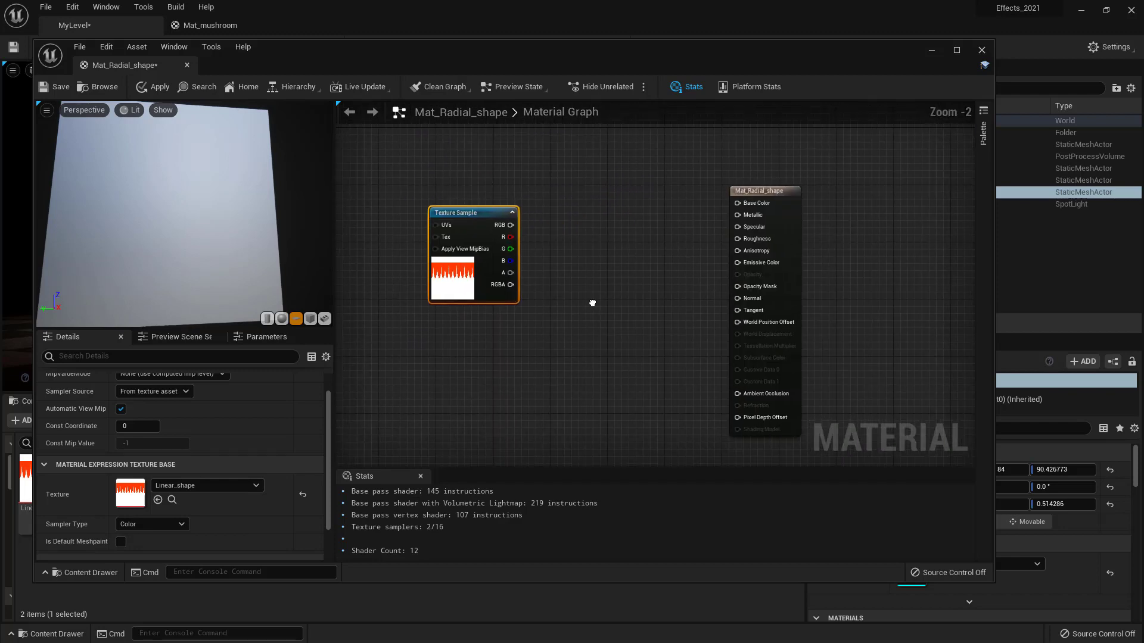
left_click_drag(748, 188, 726, 196)
right_click_drag(611, 248, 594, 239)
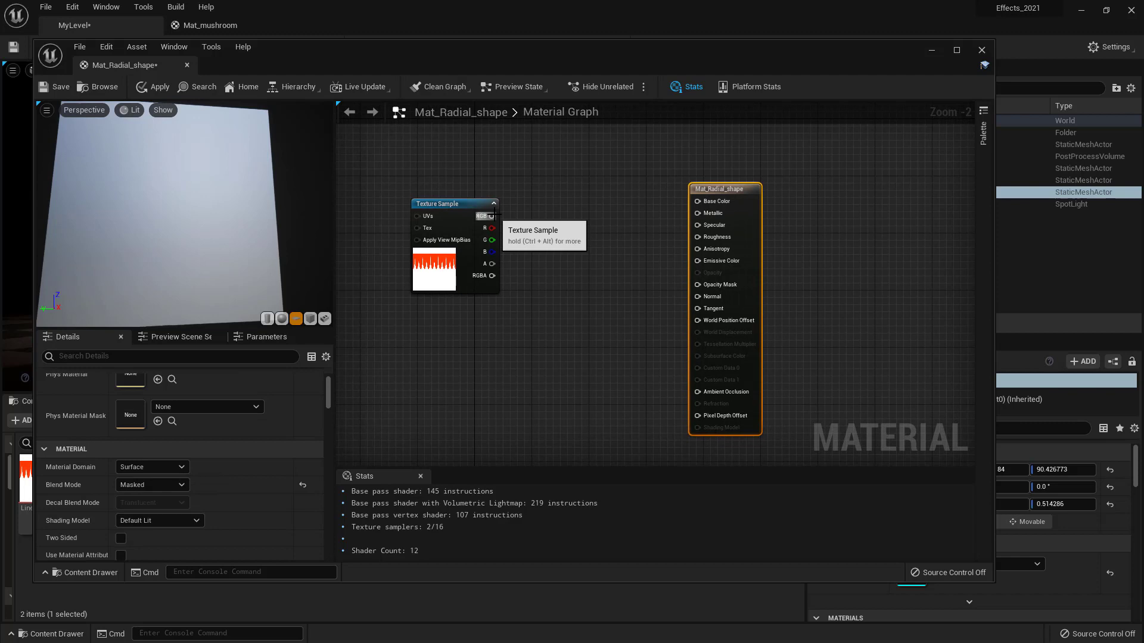
left_click_drag(493, 216, 698, 202)
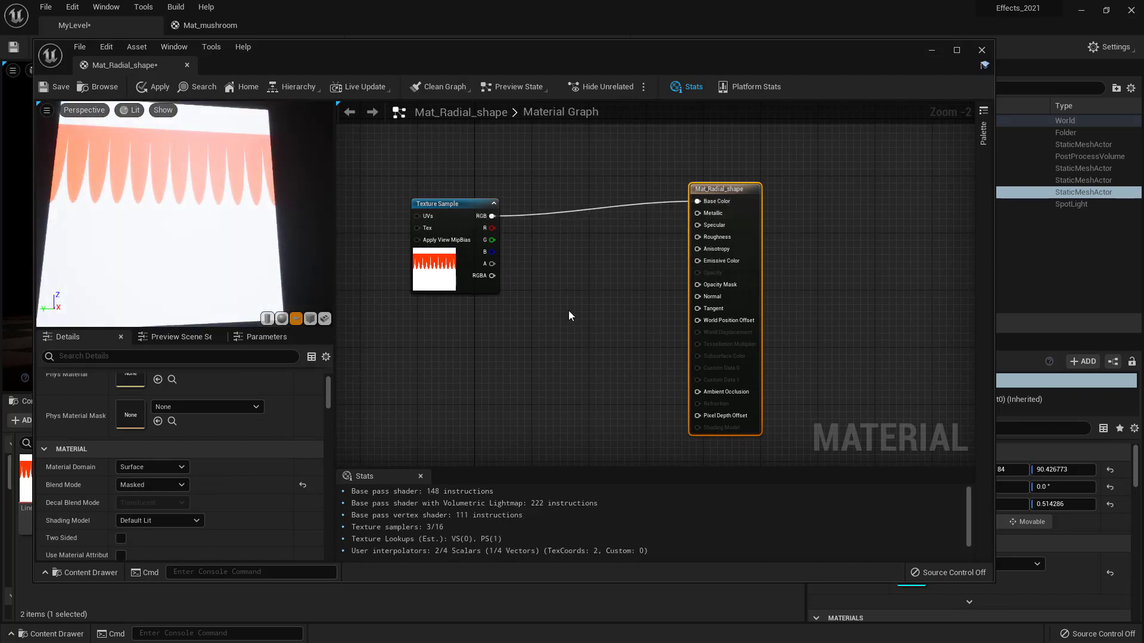
Switch the material preview's view mode from Lit to Unlit and view the whole preview plane
right_click_drag(568, 310, 640, 320)
mouse_move(272, 212)
left_mouse_down()
mouse_move(232, 212)
mouse_move(279, 214)
left_mouse_up()
scroll(274, 212, "down", 4)
scroll(279, 213, "up", 4)
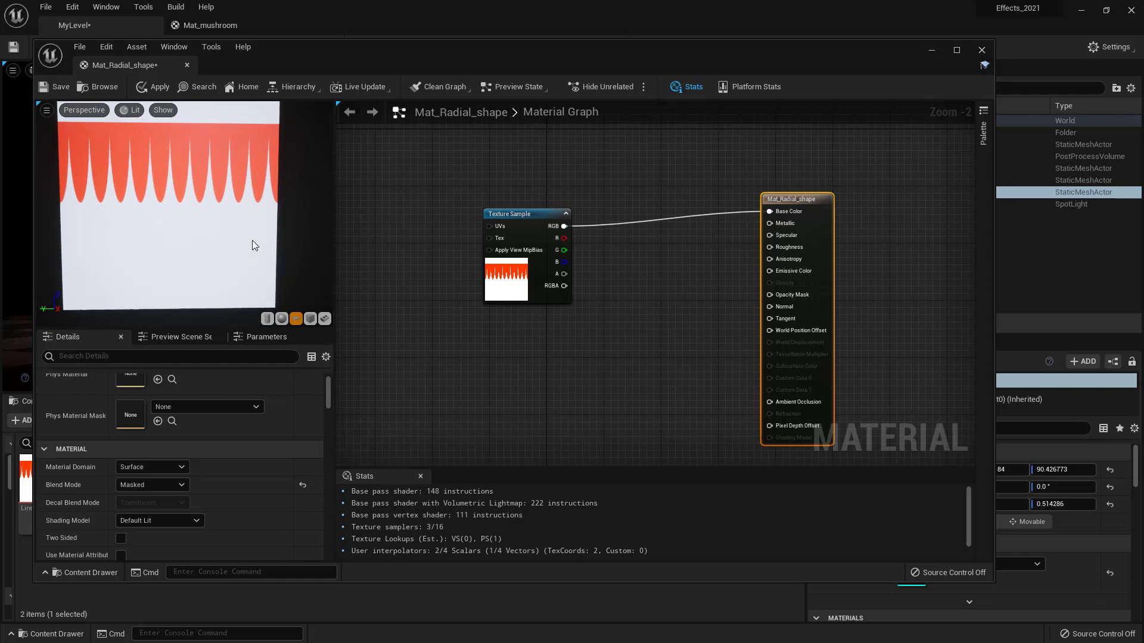
scroll(240, 235, "down", 3)
left_click_drag(193, 202, 131, 123)
left_click(131, 109)
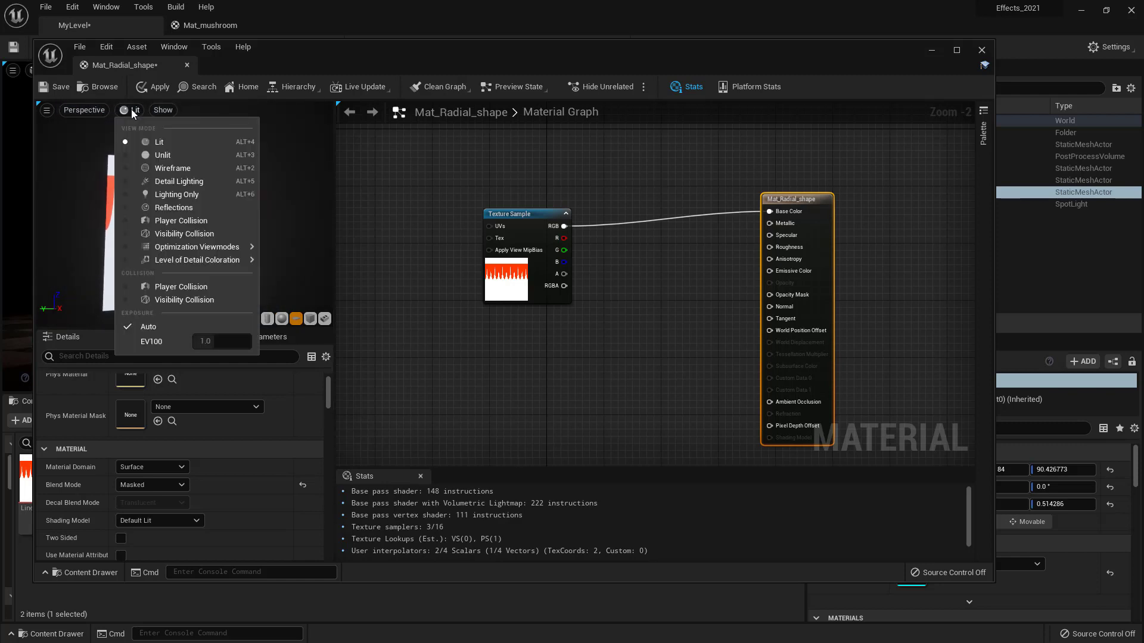
left_click(169, 155)
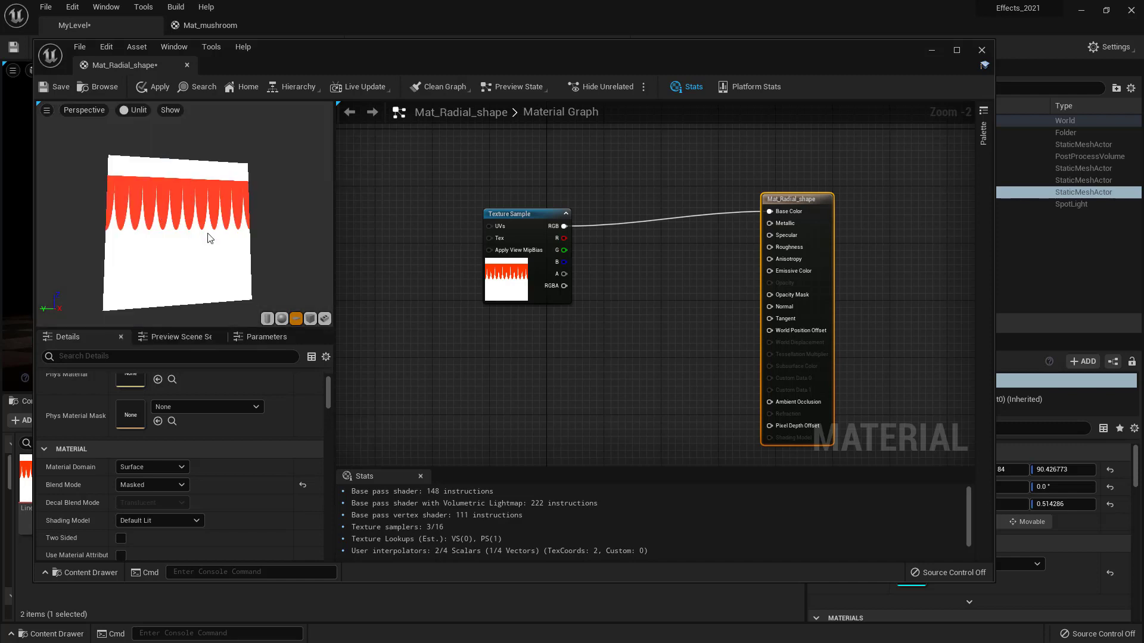
left_click_drag(191, 227, 220, 228)
Add a VectorToRadialValue function node before the Texture Sample node
right_click_drag(458, 349, 605, 343)
right_click_drag(497, 288, 585, 305)
right_click(508, 246)
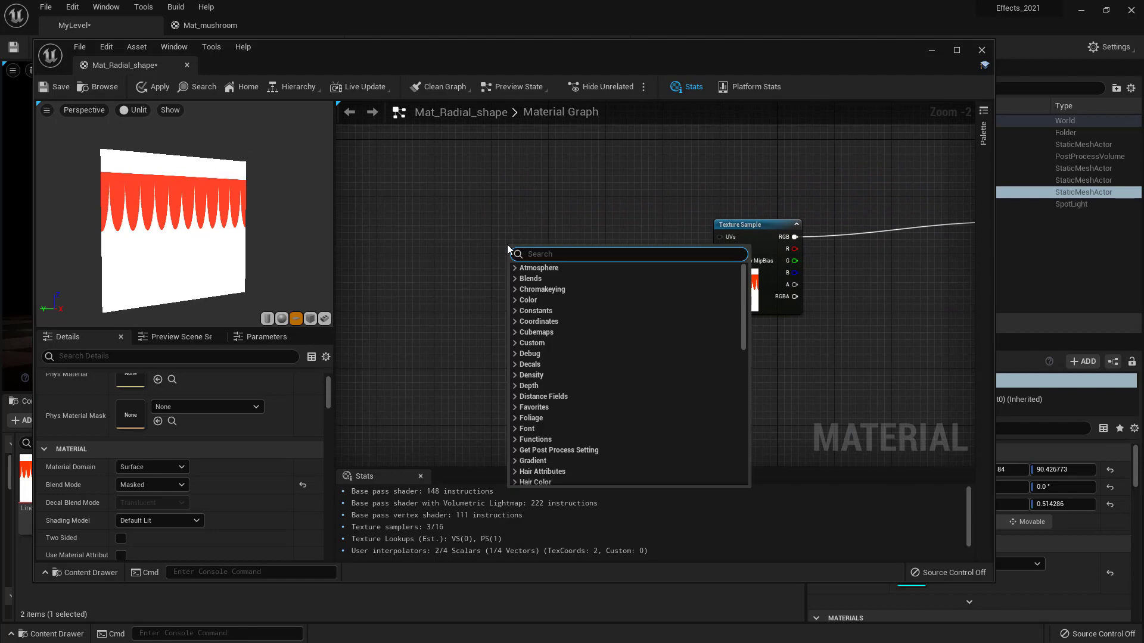
type("vector")
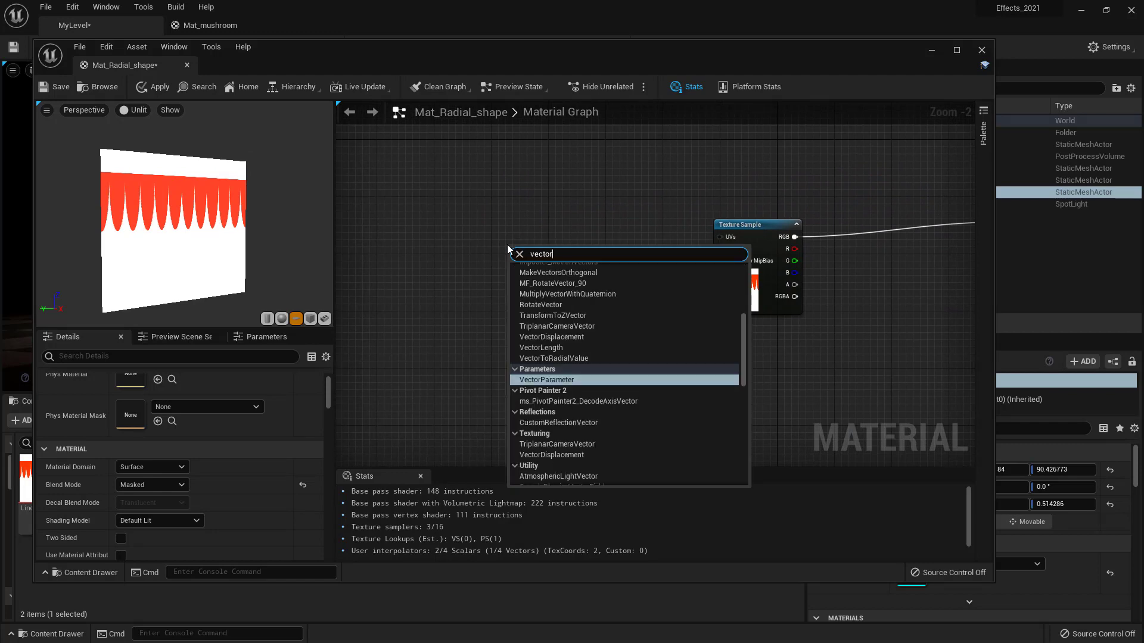
type("to")
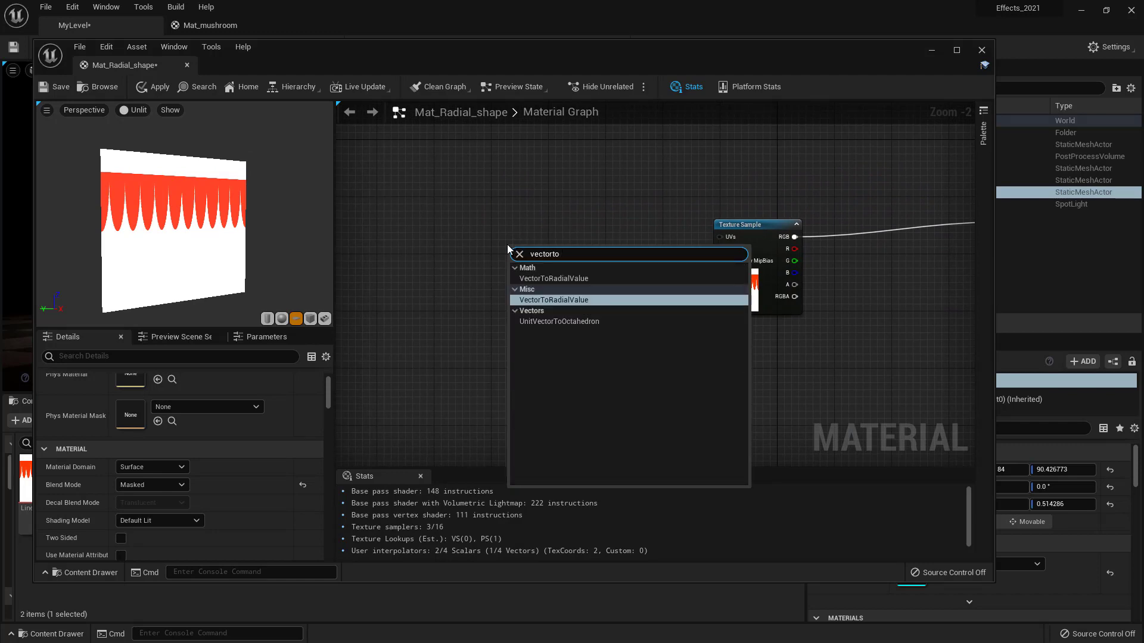
left_click(560, 299)
left_click_drag(576, 257, 510, 232)
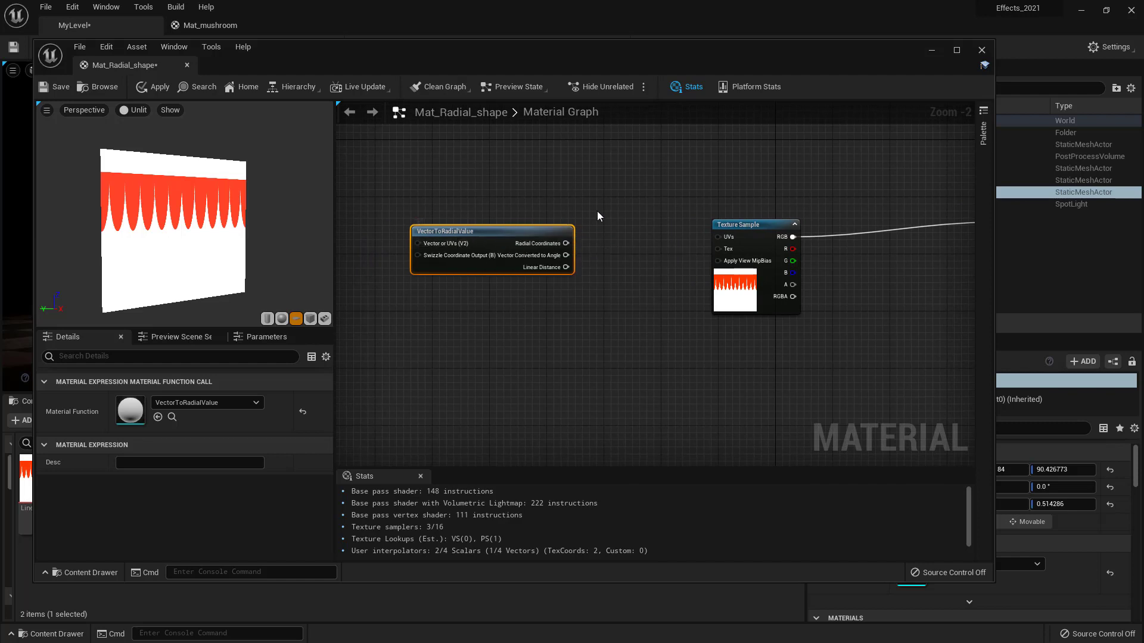
Line up VectorToRadialValue with the Texture Sample and connect its Radial Coordinates output to the UVs input
right_click_drag(597, 212, 545, 209)
left_click_drag(493, 227, 528, 220)
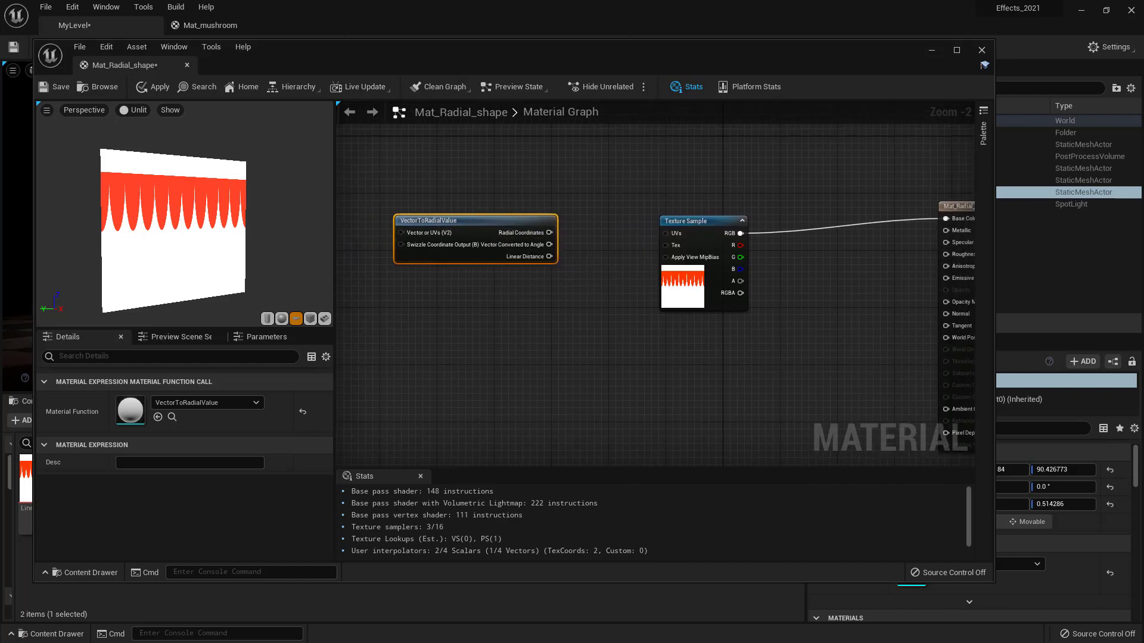
right_click_drag(550, 232, 493, 231)
left_click_drag(493, 231, 617, 233)
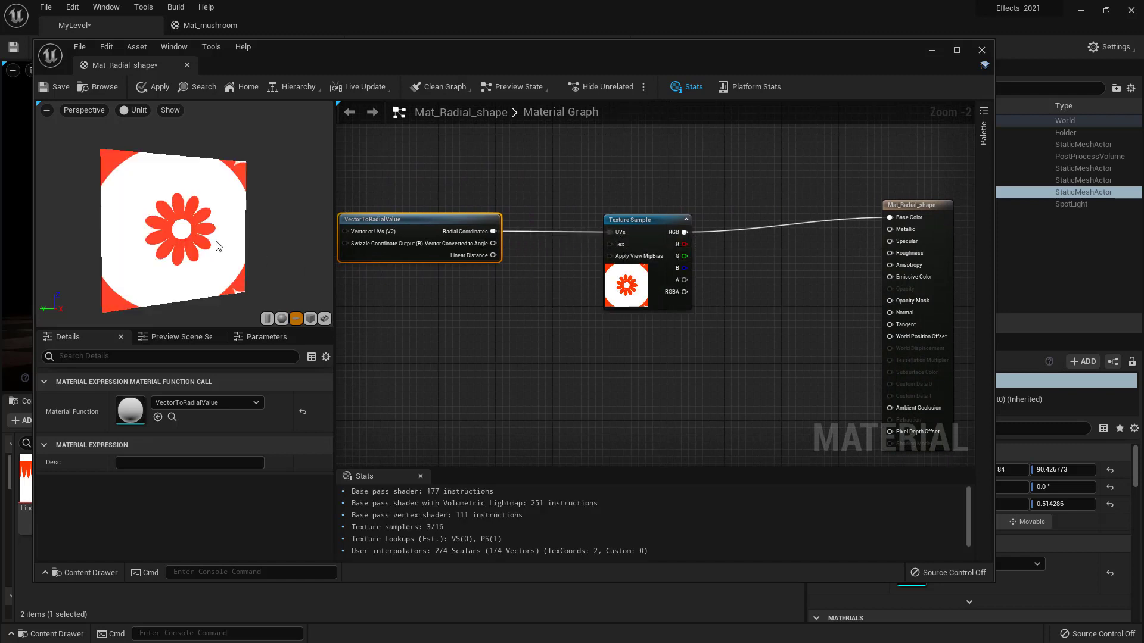
Examine the radial texture's shape, centre and corners on the preview plane from several angles and distances
left_click_drag(216, 242, 155, 238)
right_click_drag(155, 238, 154, 165)
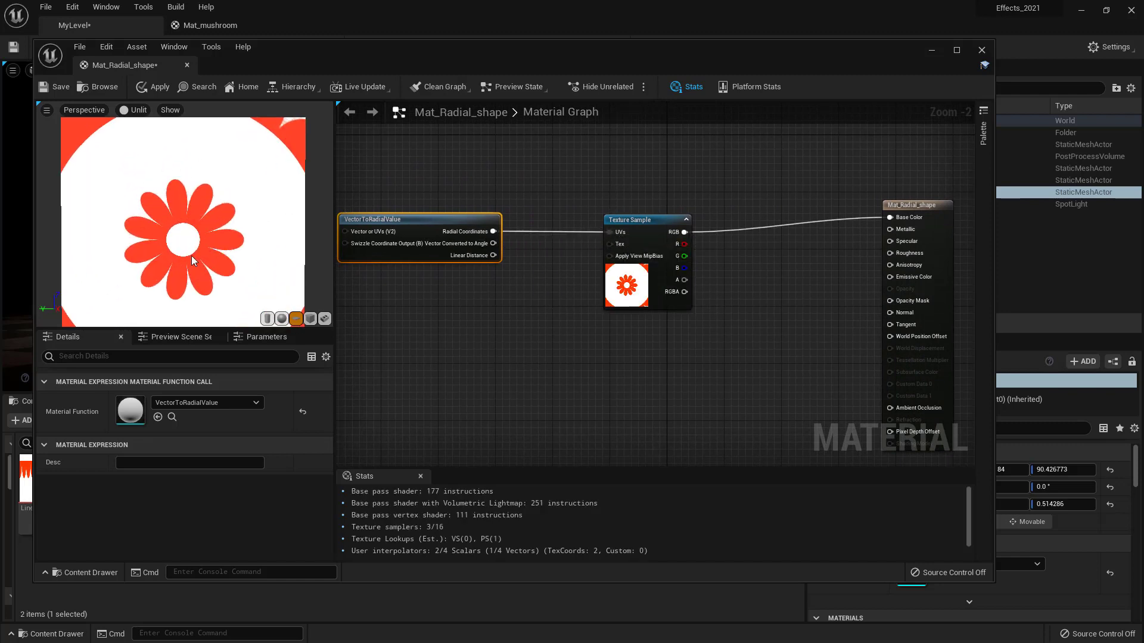
left_click_drag(192, 239, 221, 238)
mouse_move(199, 238)
right_mouse_down()
mouse_move(199, 274)
mouse_move(199, 256)
right_mouse_up()
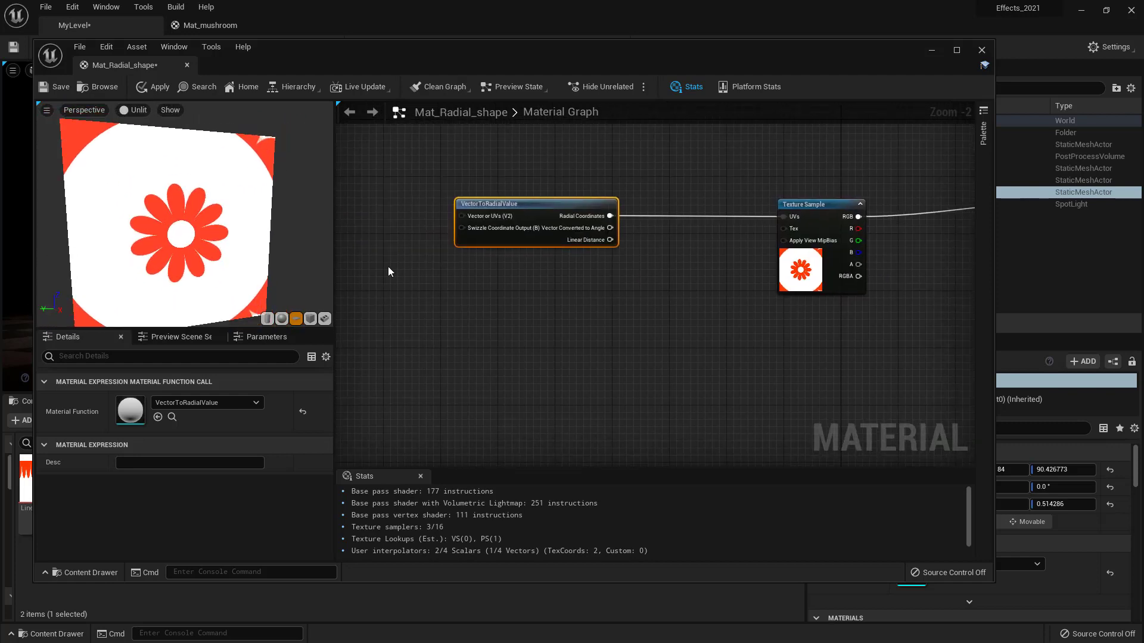
left_click_drag(261, 251, 238, 251)
left_click_drag(232, 177, 256, 177)
right_click_drag(232, 177, 232, 211)
left_click_drag(232, 176, 209, 177)
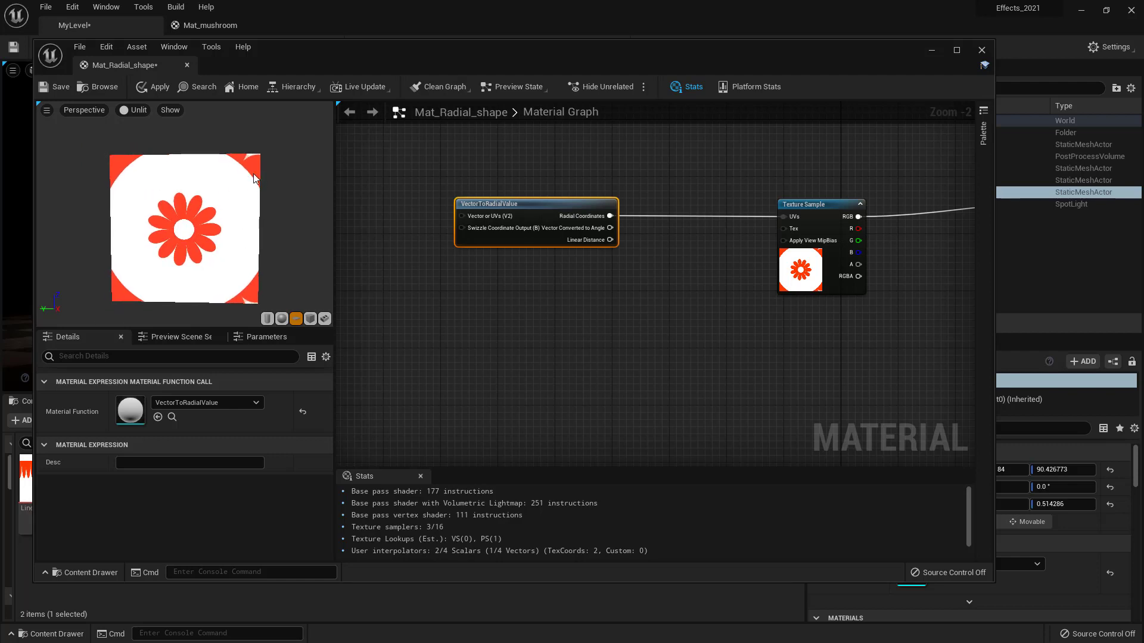
right_click_drag(550, 324, 590, 316)
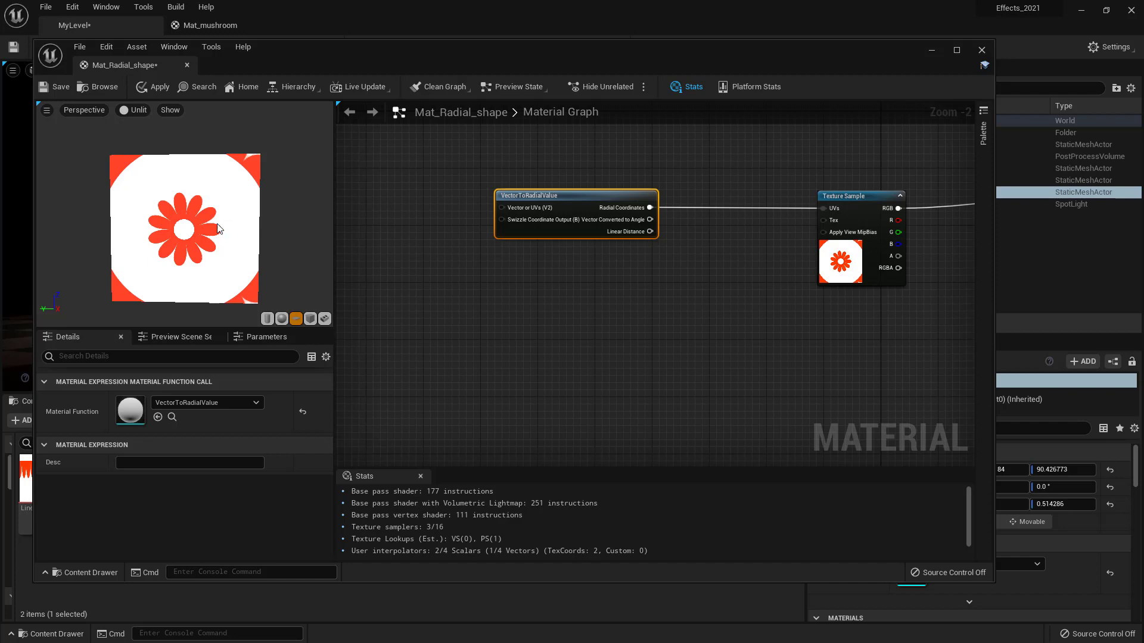
left_click_drag(218, 228, 248, 161)
Add a TextureCoordinate node before VectorToRadialValue and connect it to the Vector or UVs (V2) input
right_click_drag(548, 300, 659, 314)
right_click_drag(476, 267, 541, 291)
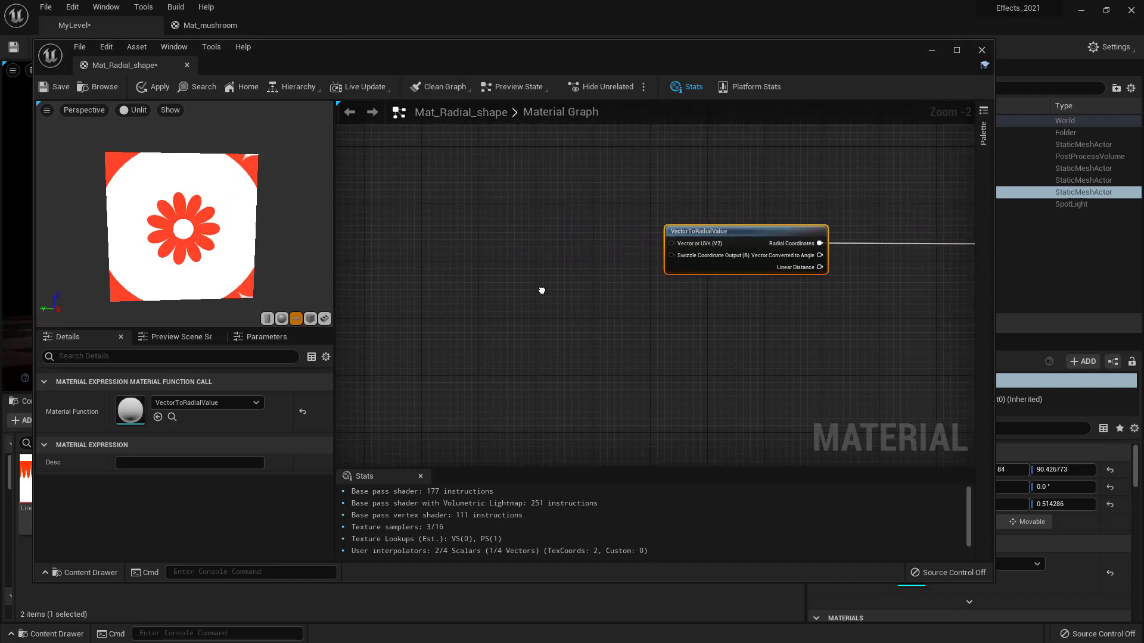
left_click(488, 252)
right_click(489, 244)
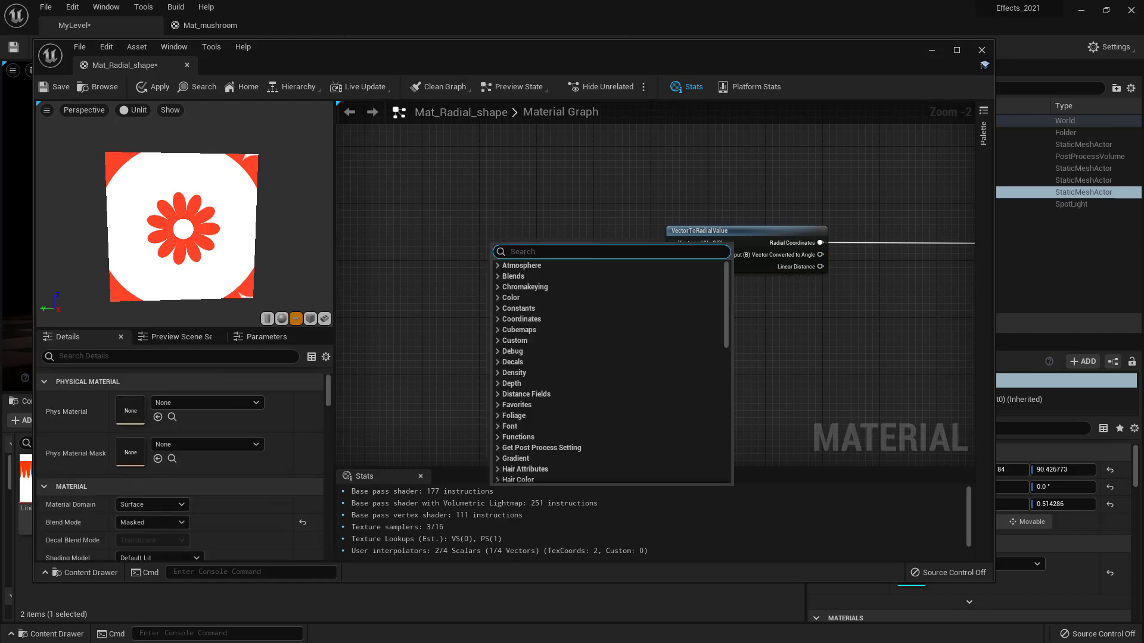
type("texture coo")
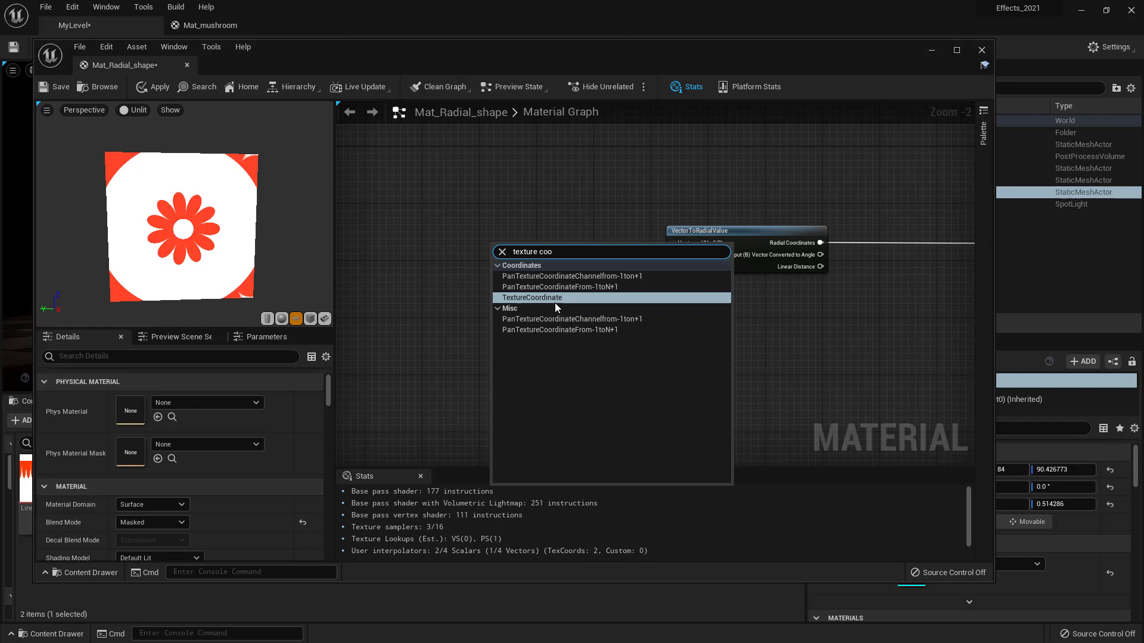
left_click(555, 301)
left_click(505, 239)
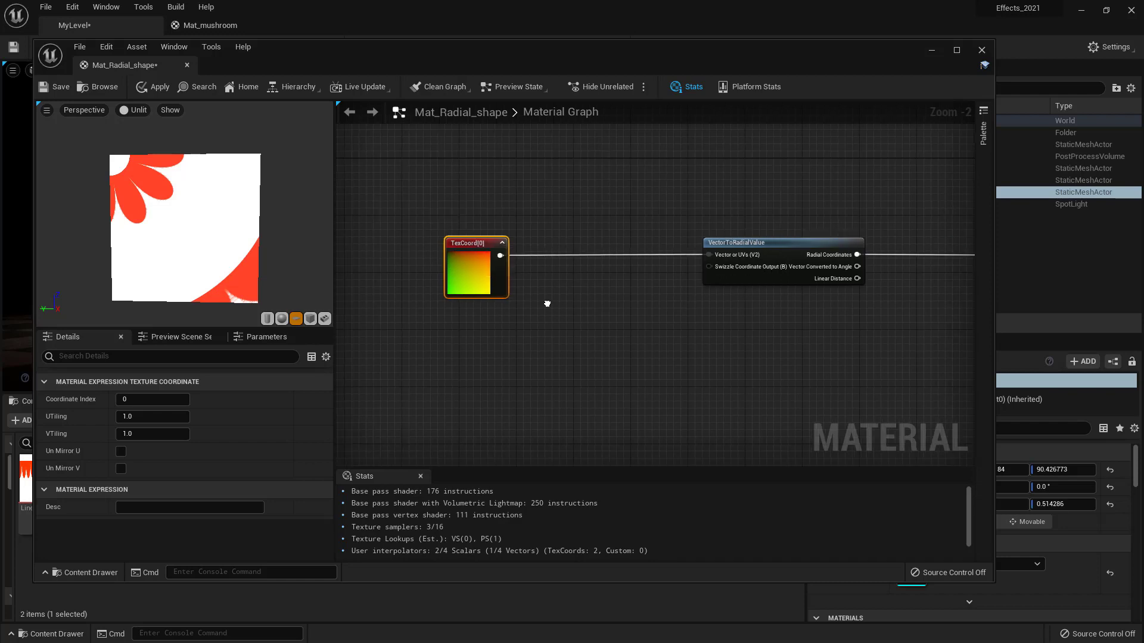
left_click_drag(188, 213, 202, 216)
mouse_move(114, 147)
left_mouse_down()
mouse_move(101, 144)
mouse_move(113, 148)
left_mouse_up()
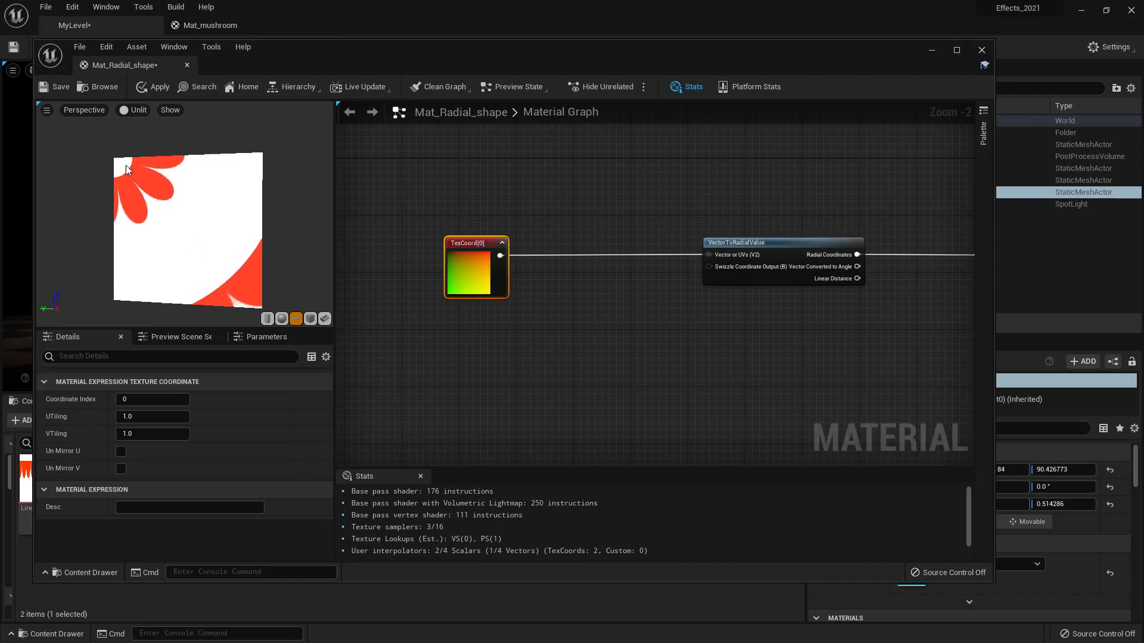
Move the TexCoord node slightly away from VectorToRadialValue and place a Subtract node between them, below their connection
right_click_drag(464, 305, 457, 297)
scroll(456, 295, "up", 2)
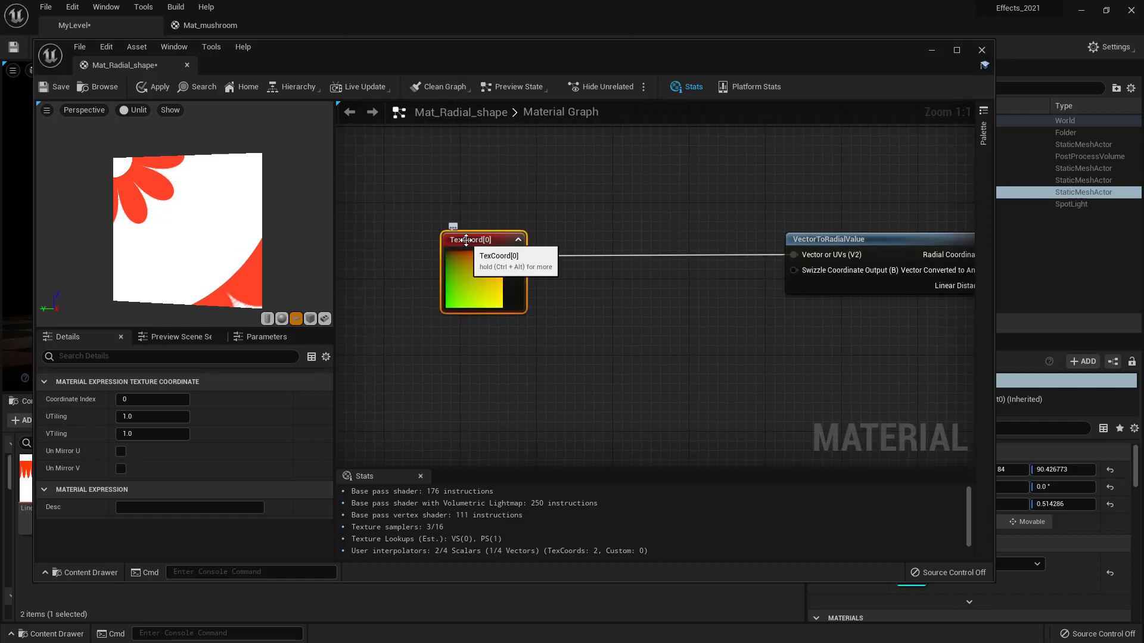
left_click_drag(466, 238, 436, 233)
right_click_drag(556, 347, 560, 288)
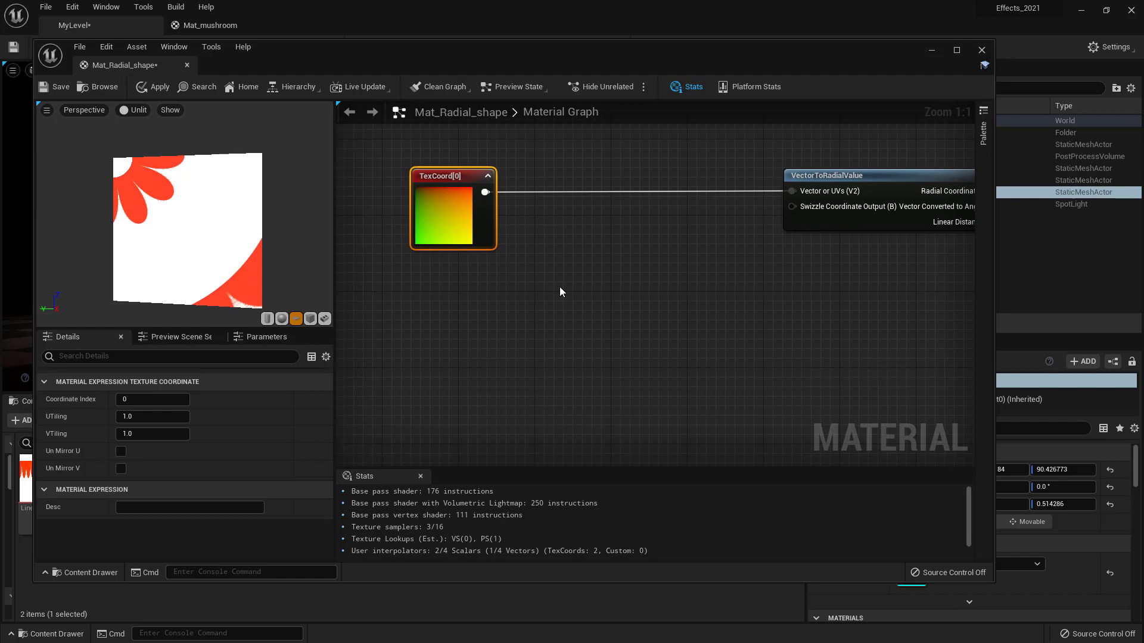
right_click(648, 349)
type("su")
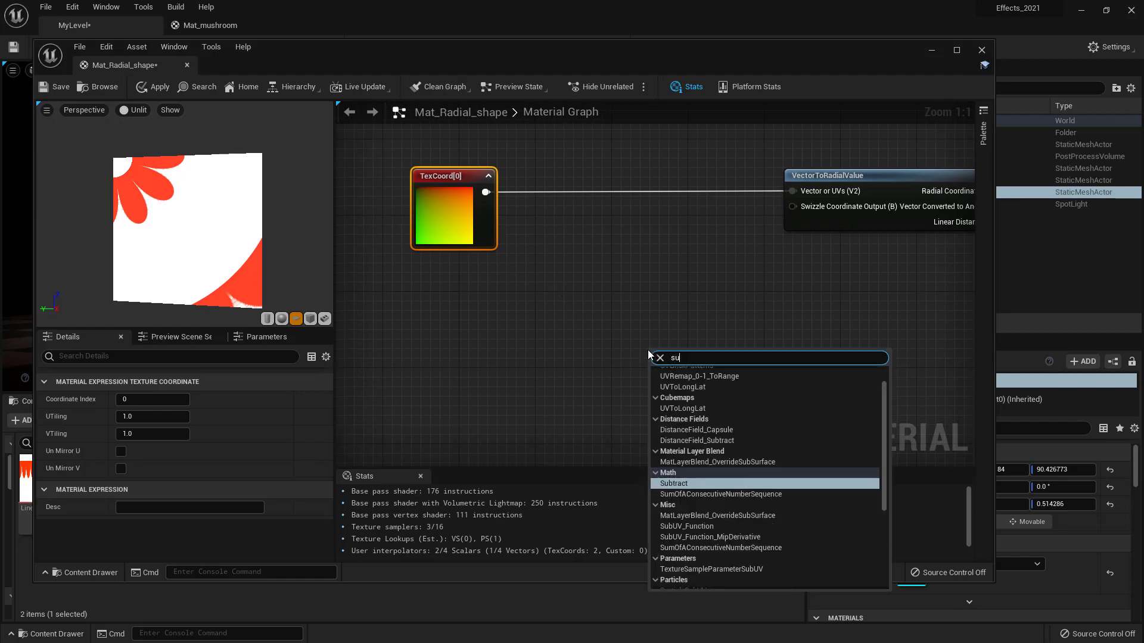
type("b")
left_click(701, 421)
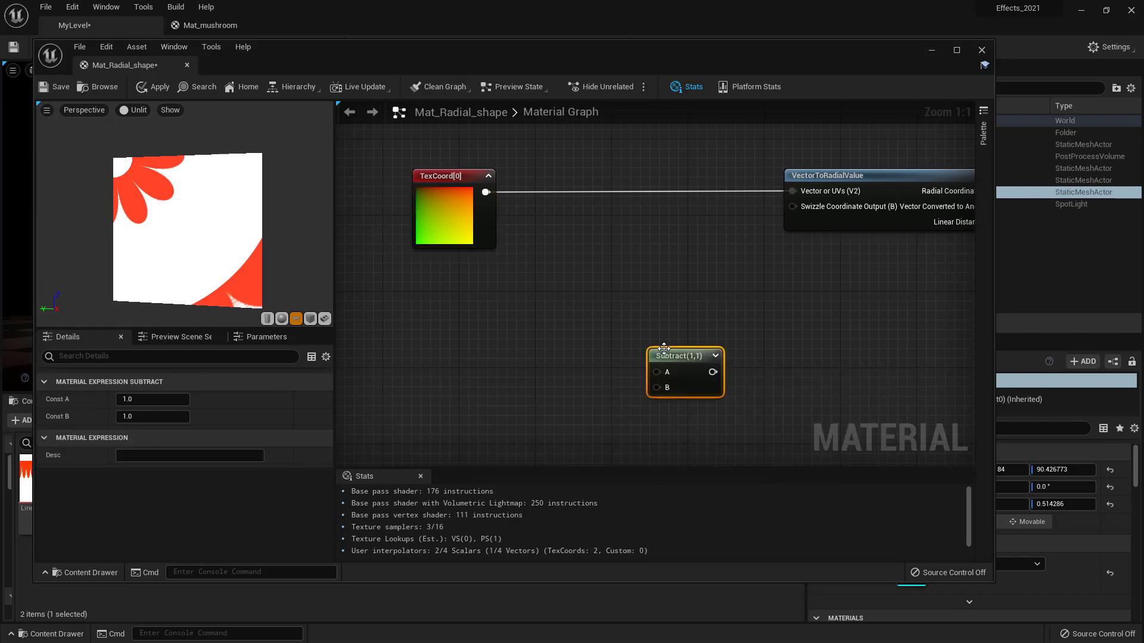
left_click_drag(664, 348, 561, 254)
Connect the TexCoord output to the Subtract node's A input and set Const B to 0.5
left_click_drag(486, 191, 626, 232)
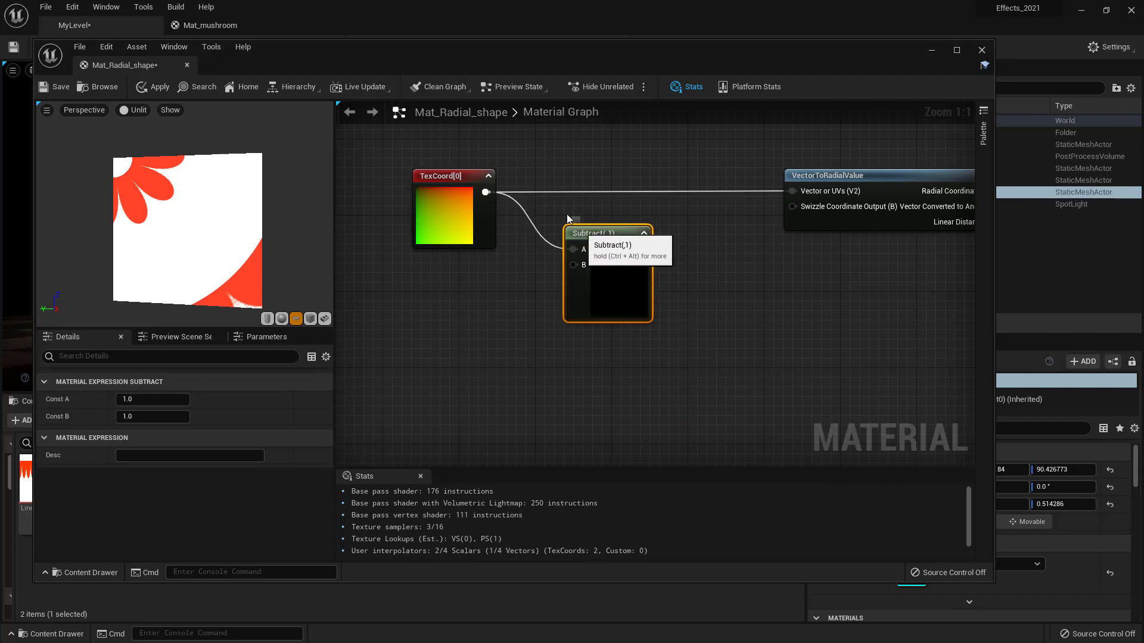
left_click(148, 420)
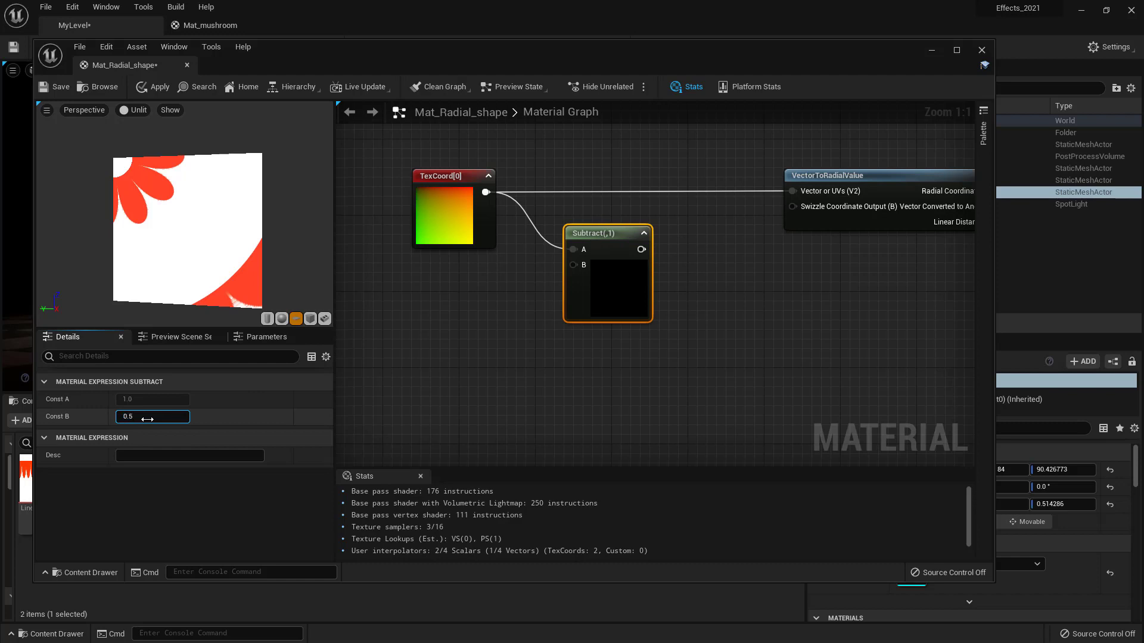
type("0.5")
key("Return")
right_click_drag(511, 332, 433, 323)
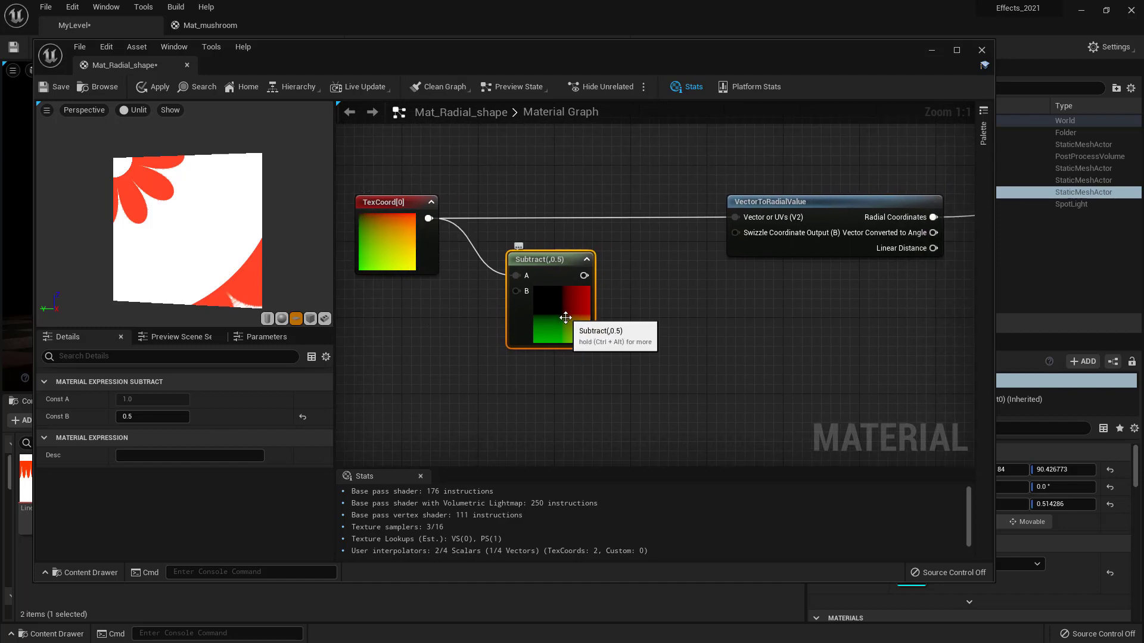
Connect the Subtract output to VectorToRadialValue's Vector or UVs (V2) input and align the Subtract node with its neighbours
right_click_drag(565, 318, 589, 332)
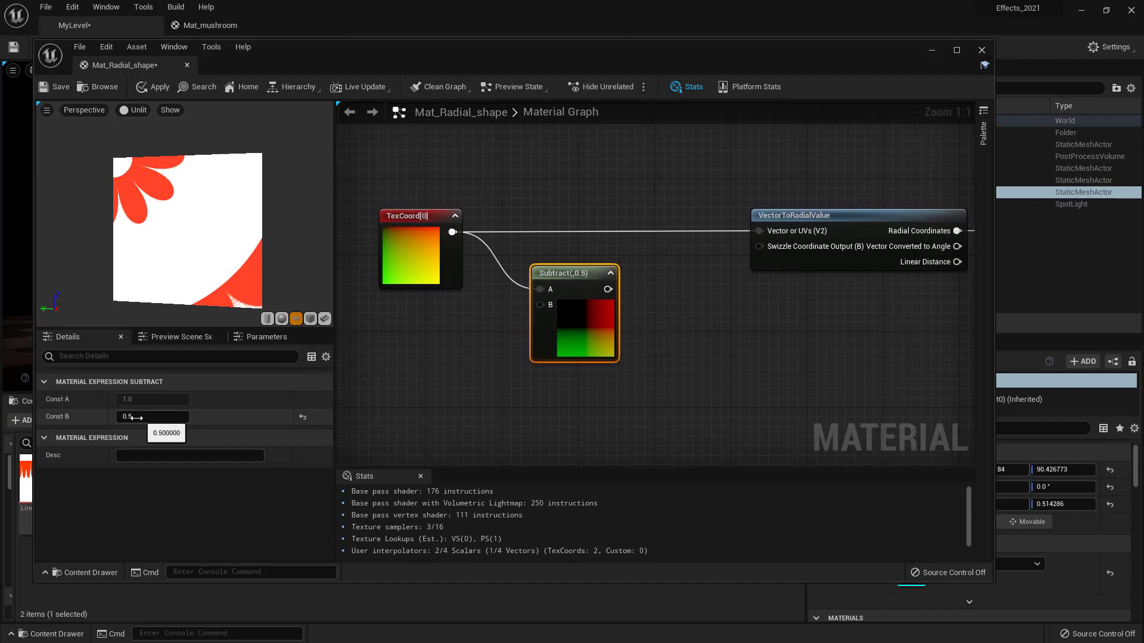
right_click_drag(364, 328, 389, 328)
left_click(430, 217)
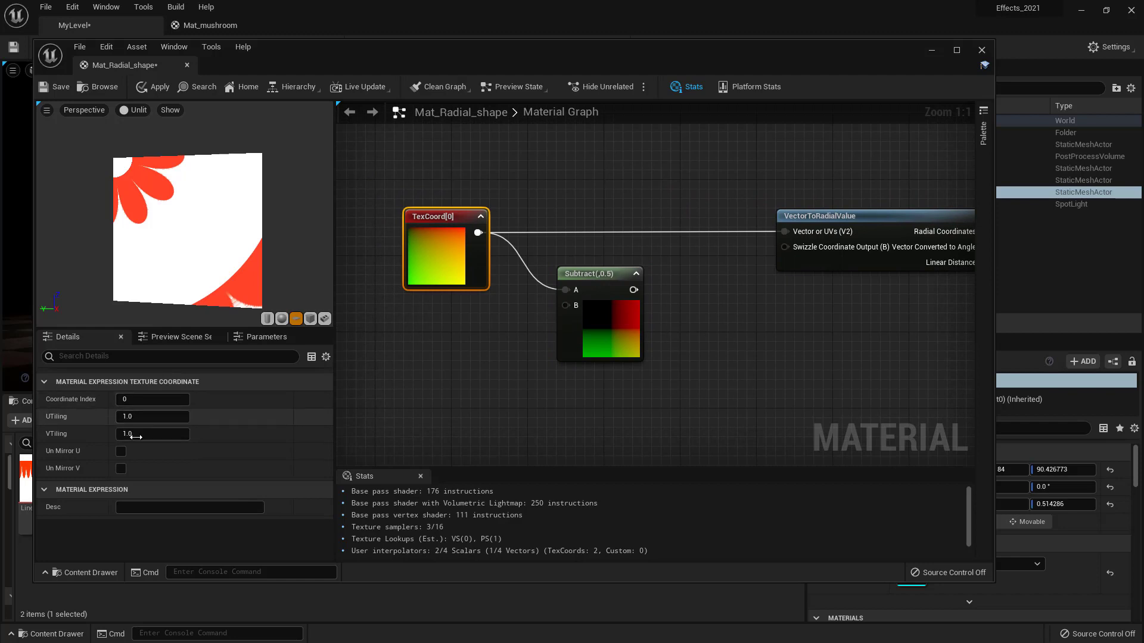
right_click_drag(489, 357, 420, 336)
left_click(526, 298)
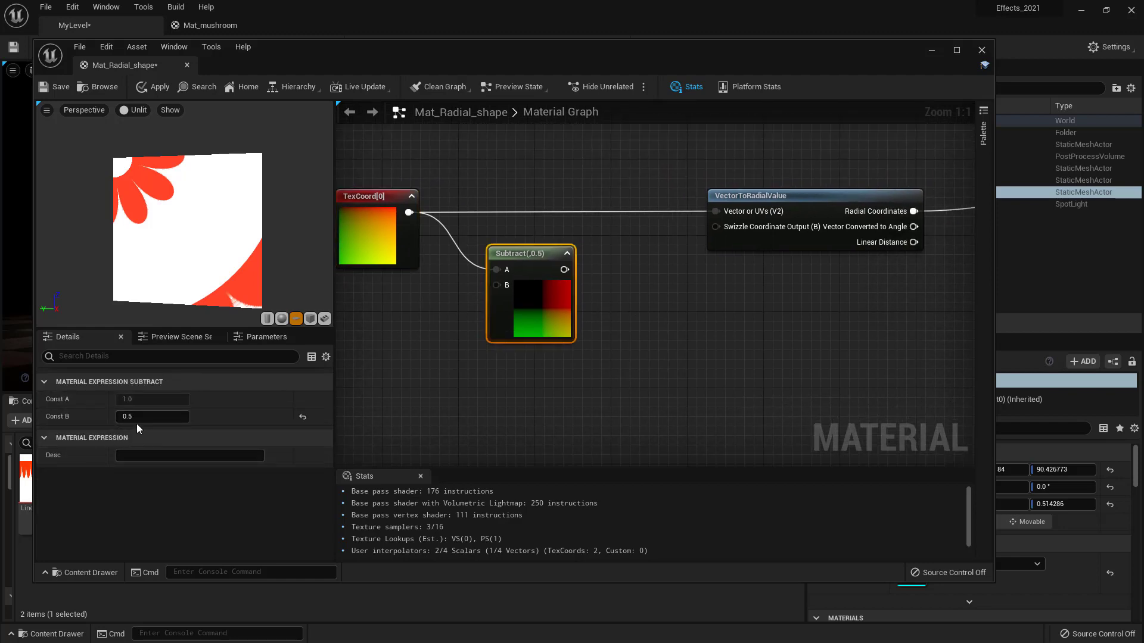
right_click_drag(607, 355, 614, 428)
left_click_drag(541, 329, 723, 283)
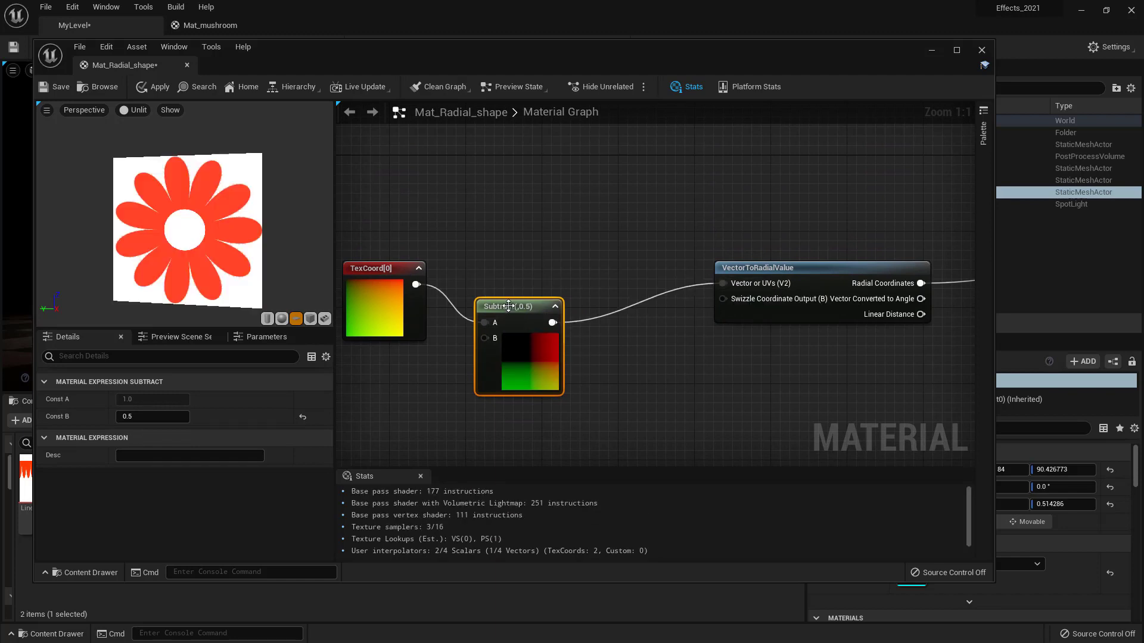
left_click_drag(508, 306, 546, 268)
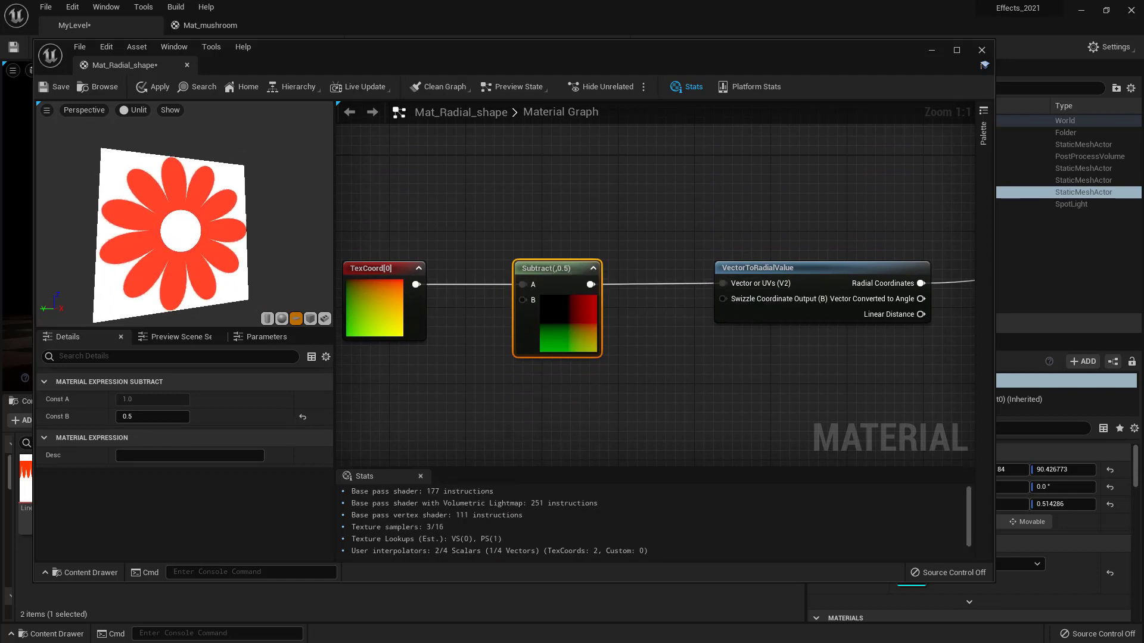
Set the TexCoord node's UTiling and VTiling to 1.2
left_click_drag(215, 257, 229, 256)
right_click_drag(435, 372, 549, 359)
left_click_drag(126, 238, 140, 237)
left_click_drag(215, 215, 237, 210)
scroll(220, 216, "down", 1)
left_click(480, 280)
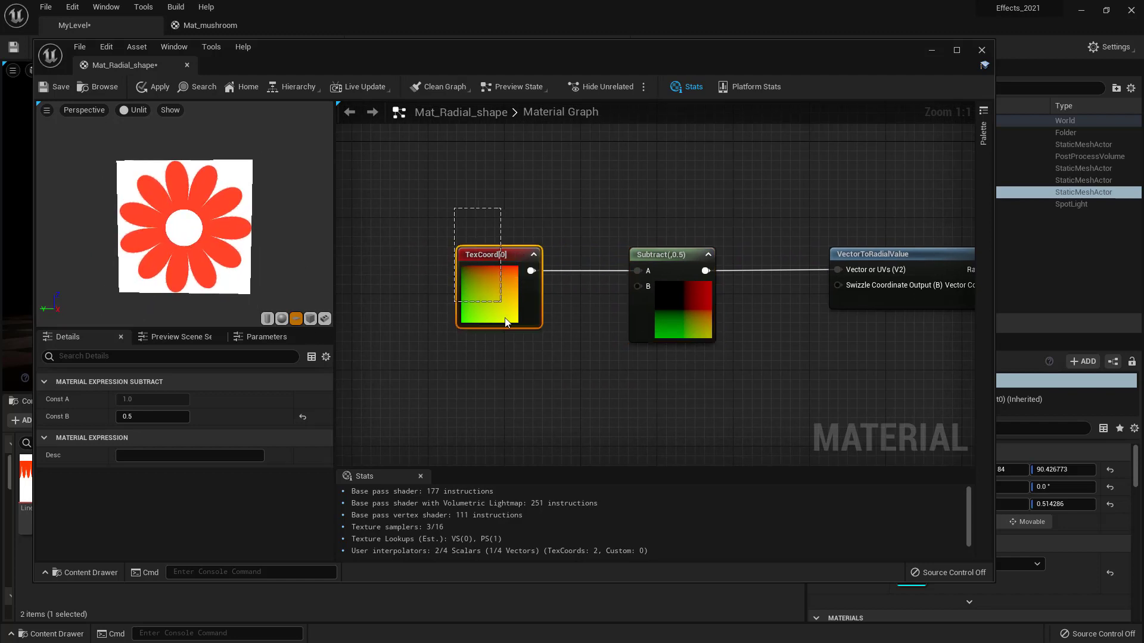
left_click(163, 417)
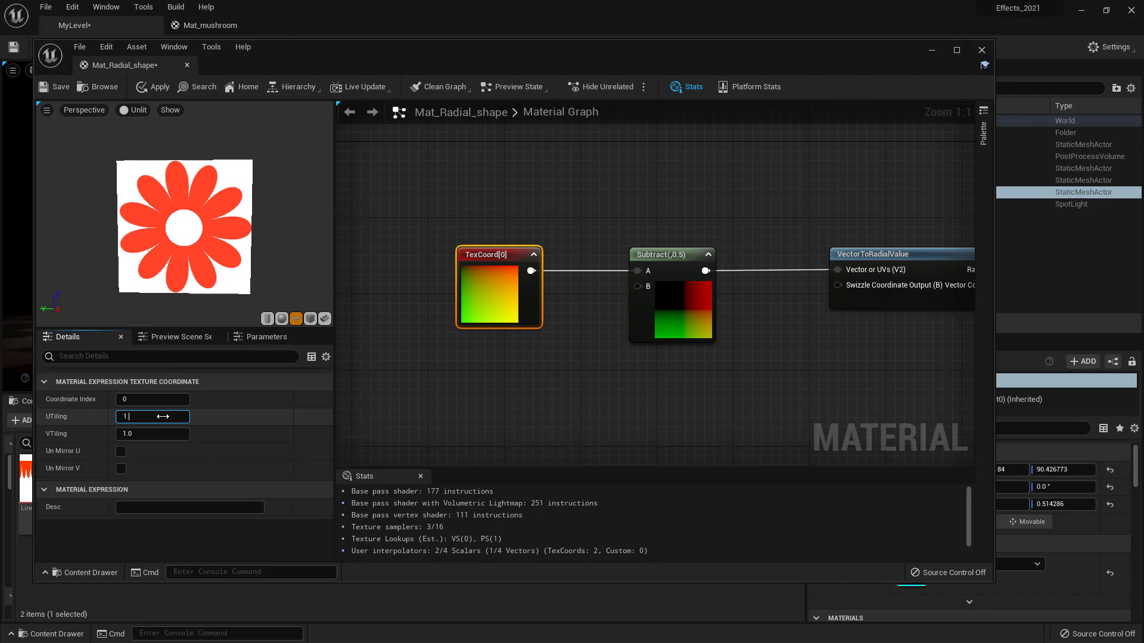
key("Tab")
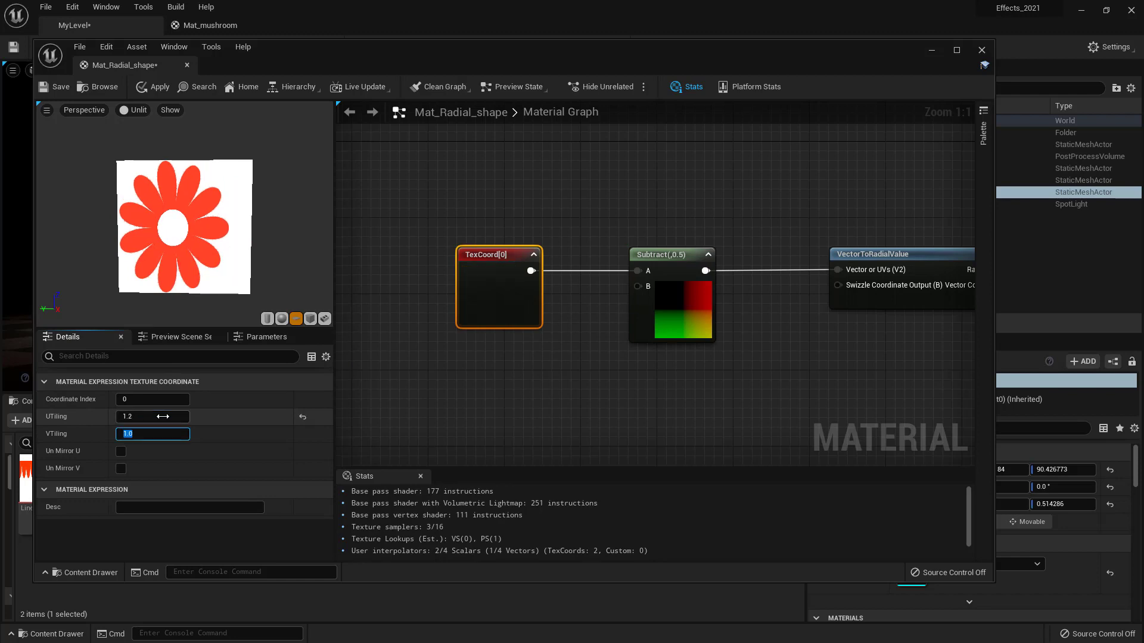
type("1.2")
key("Return")
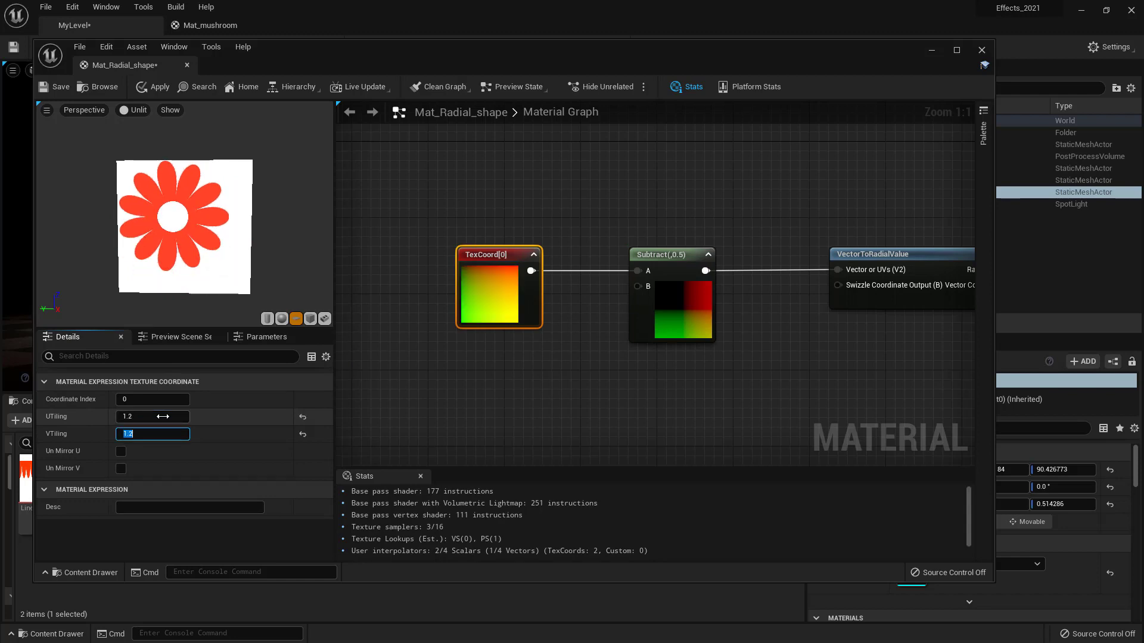
Move the TexCoord node slightly farther away from the Subtract node
right_click_drag(529, 363, 462, 368)
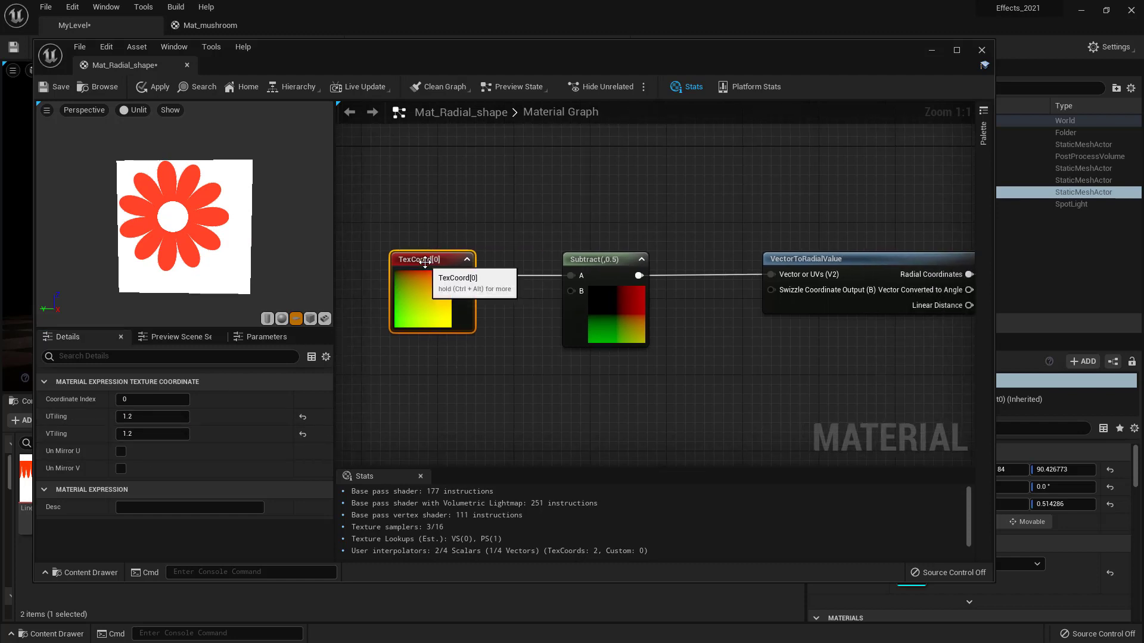
left_click_drag(424, 260, 409, 261)
scroll(202, 242, "up", 3)
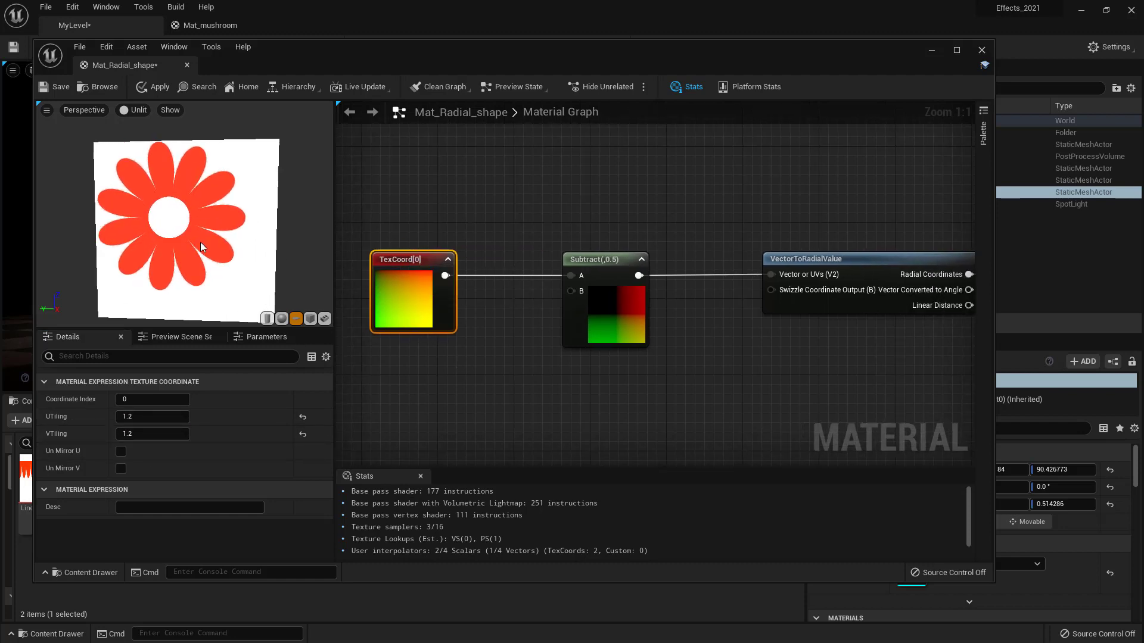
left_click_drag(186, 231, 176, 226)
Set the Subtract node's Const B to 0.6 to recentre the radial shape
left_click(613, 333)
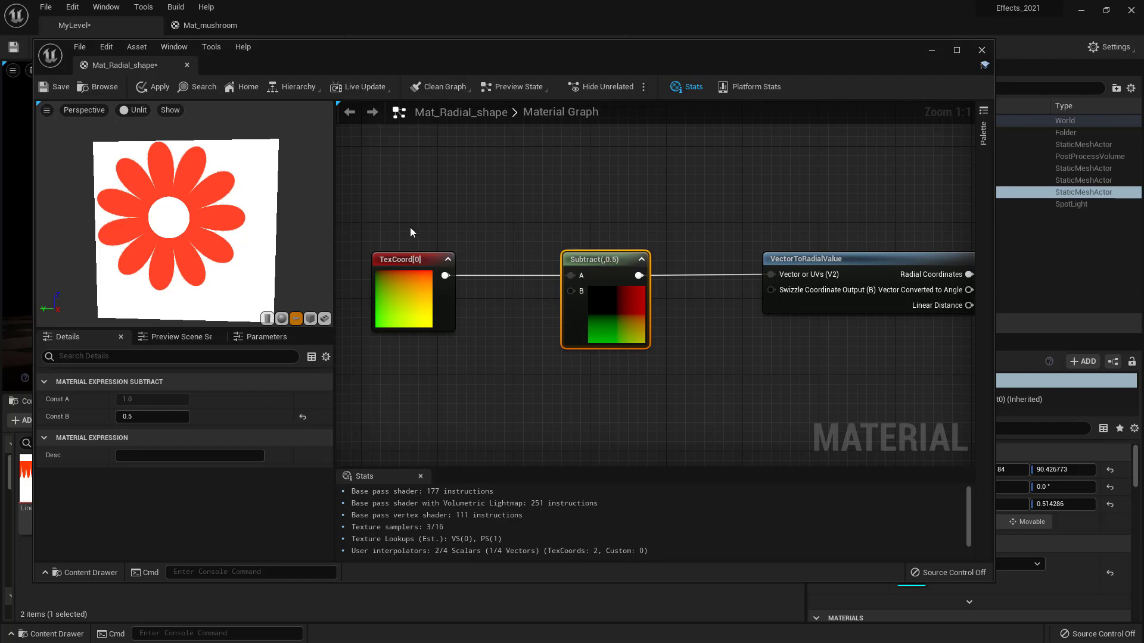
left_click(435, 313)
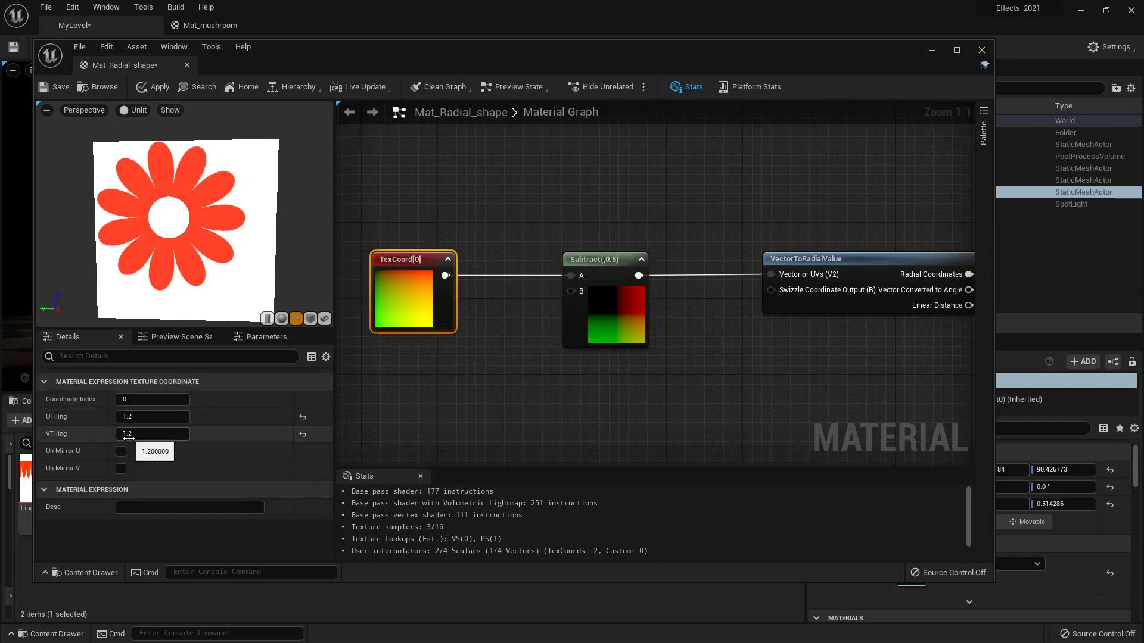
left_click(602, 310)
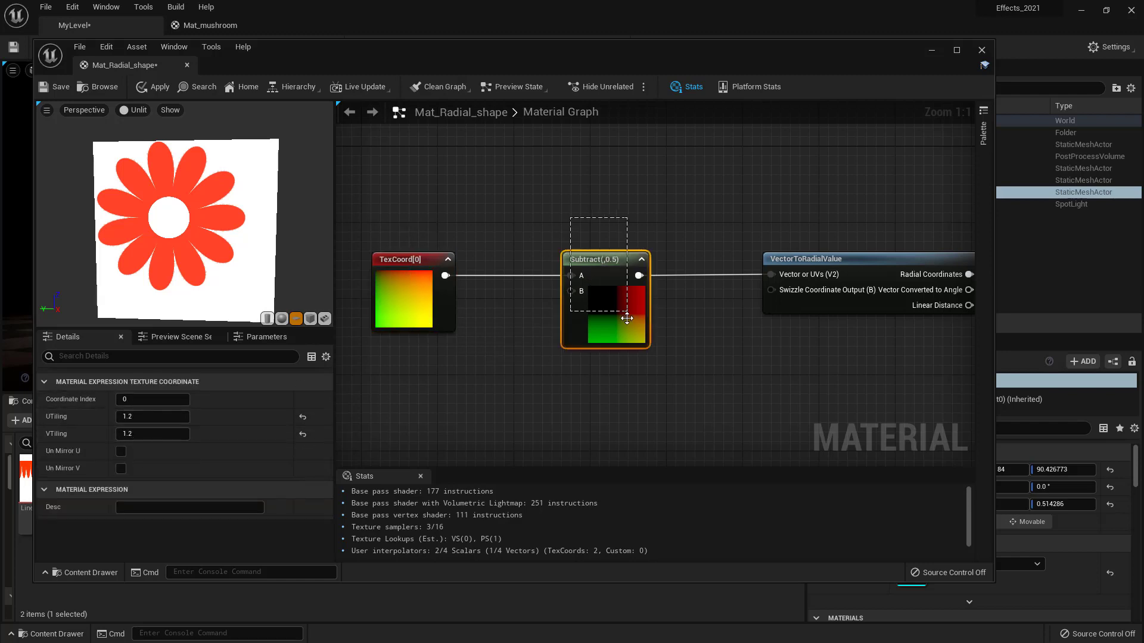
left_click(175, 415)
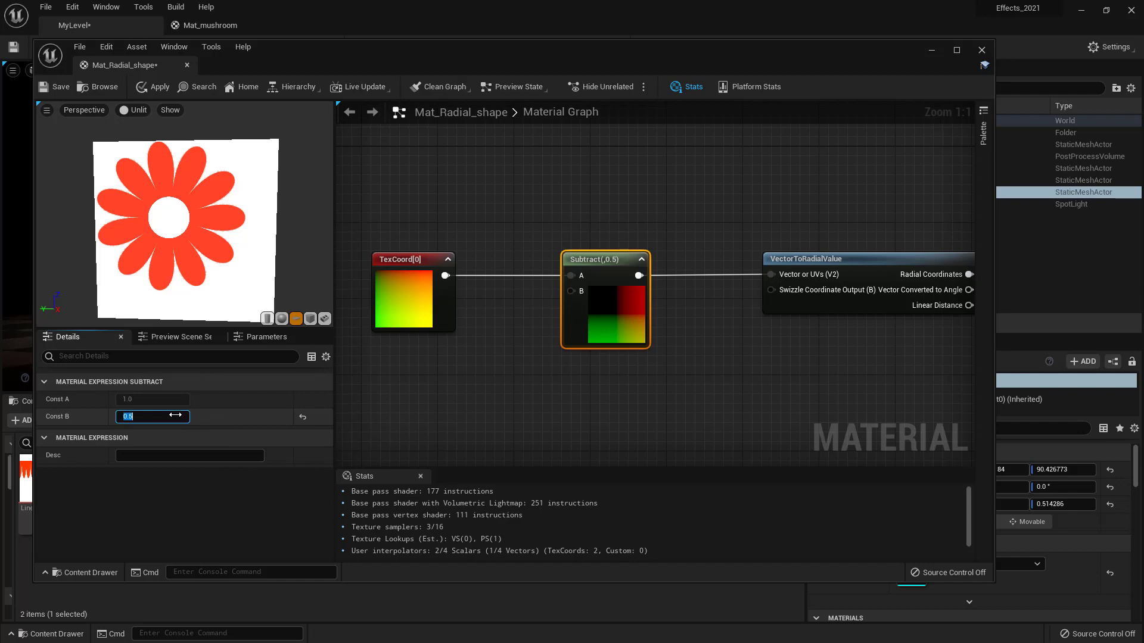
type("0.6")
key("Return")
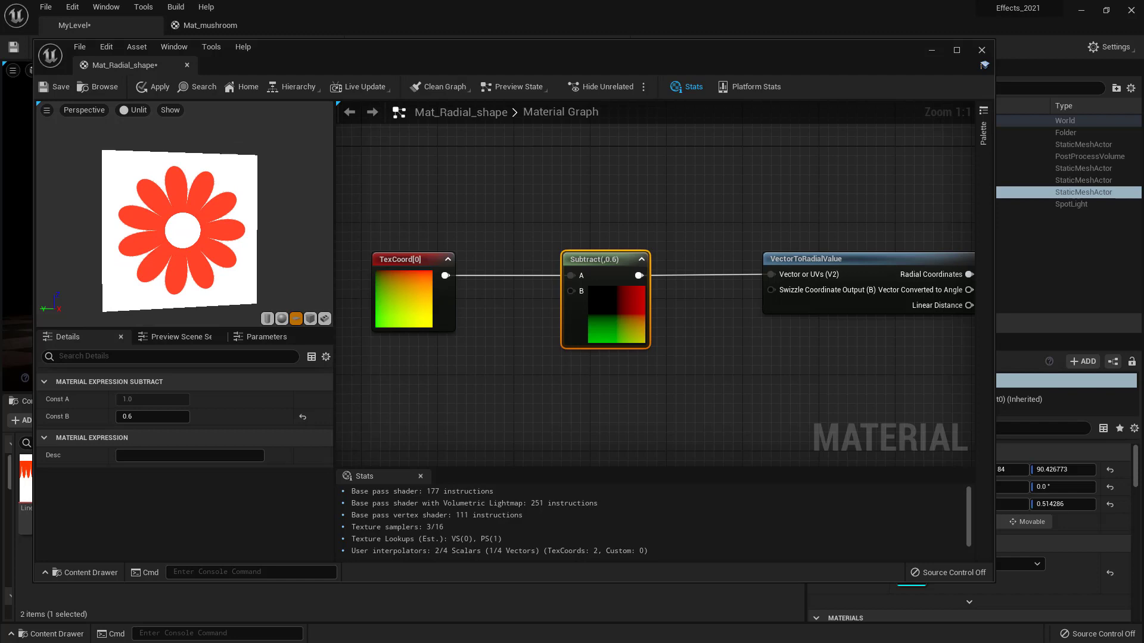
Add the Shp_deer texture from the Content Browser to the material graph and place it below the VectorToRadialValue node
scroll(790, 370, "down", 1)
right_click_drag(790, 370, 559, 292)
scroll(681, 295, "down", 2)
left_click_drag(431, 63, 520, 75)
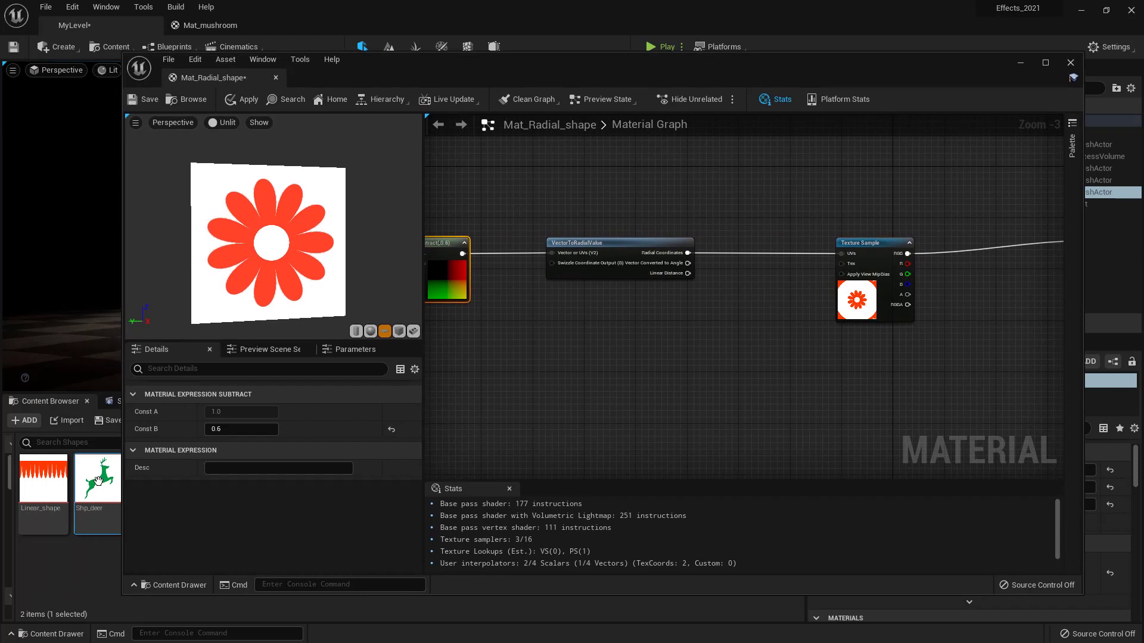
left_click_drag(98, 480, 655, 401)
left_click_drag(705, 66, 553, 56)
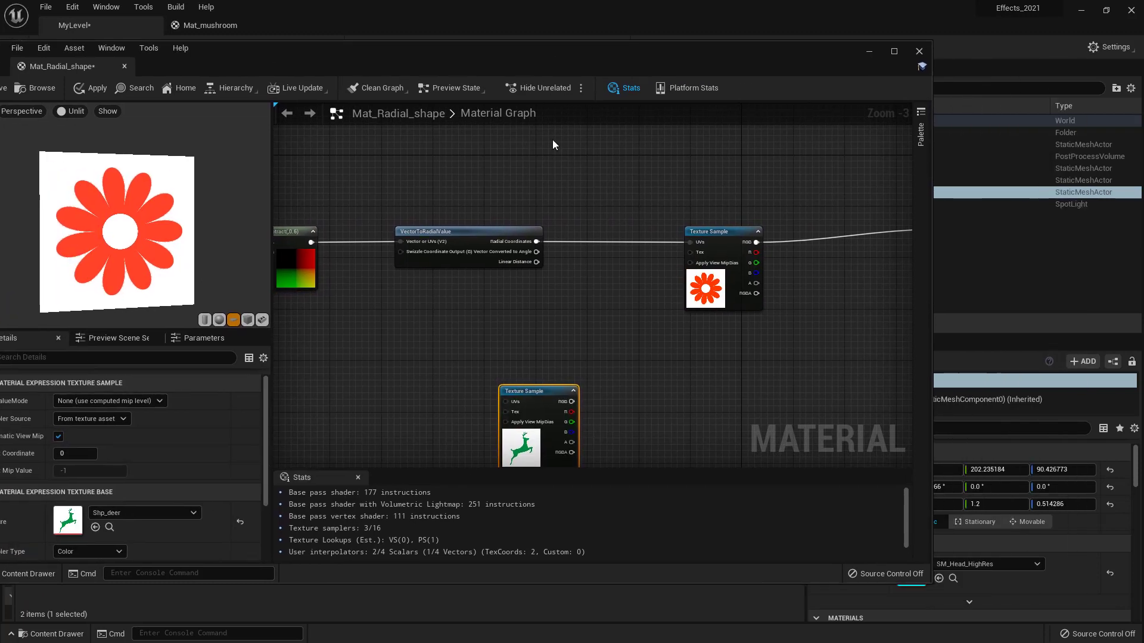
left_click_drag(491, 331, 483, 343)
right_click_drag(564, 346, 701, 293)
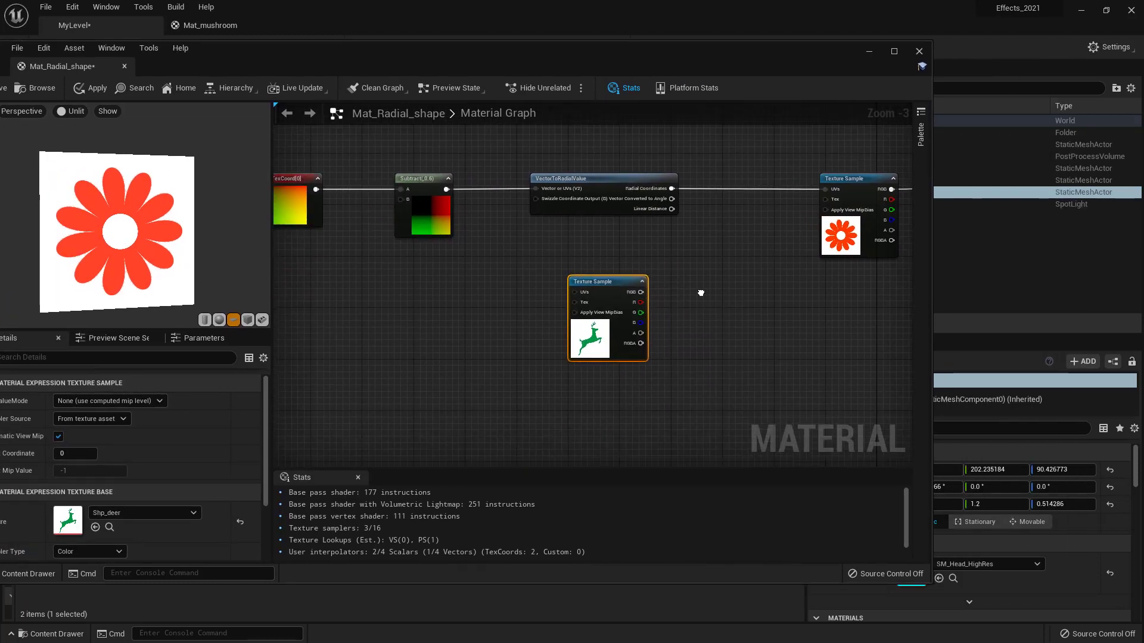
Select the Mat_Radial_shape output node and enable Two Sided for the material
left_click_drag(190, 266, 207, 241)
scroll(199, 240, "up", 3)
right_click_drag(797, 282, 614, 324)
left_click_drag(810, 148, 684, 267)
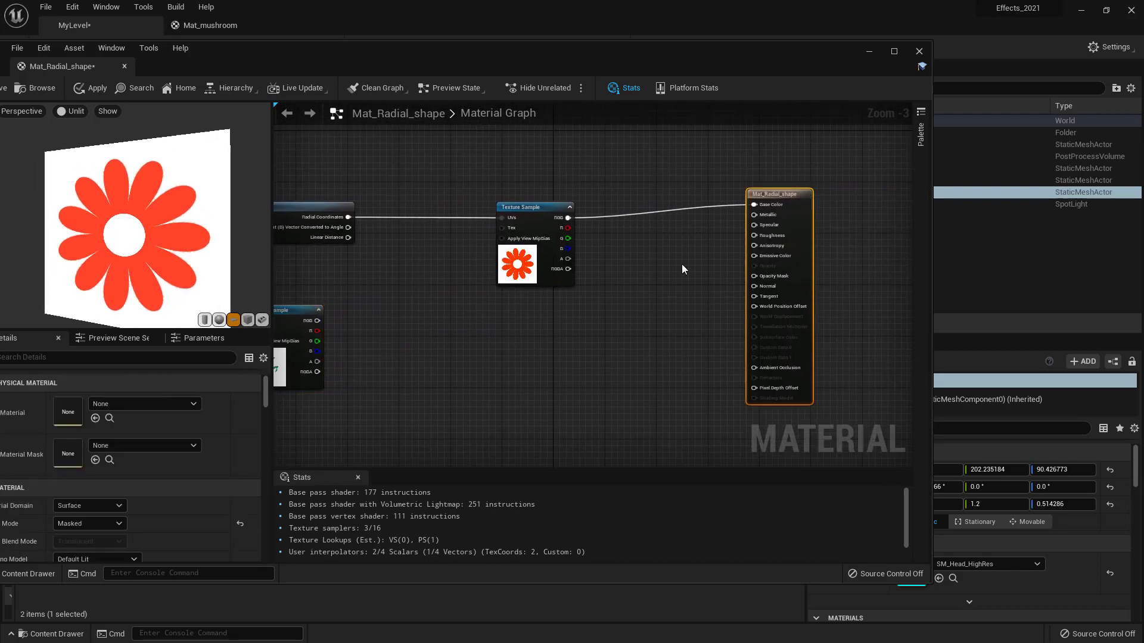
right_click_drag(299, 446, 371, 417)
left_click_drag(329, 60, 373, 49)
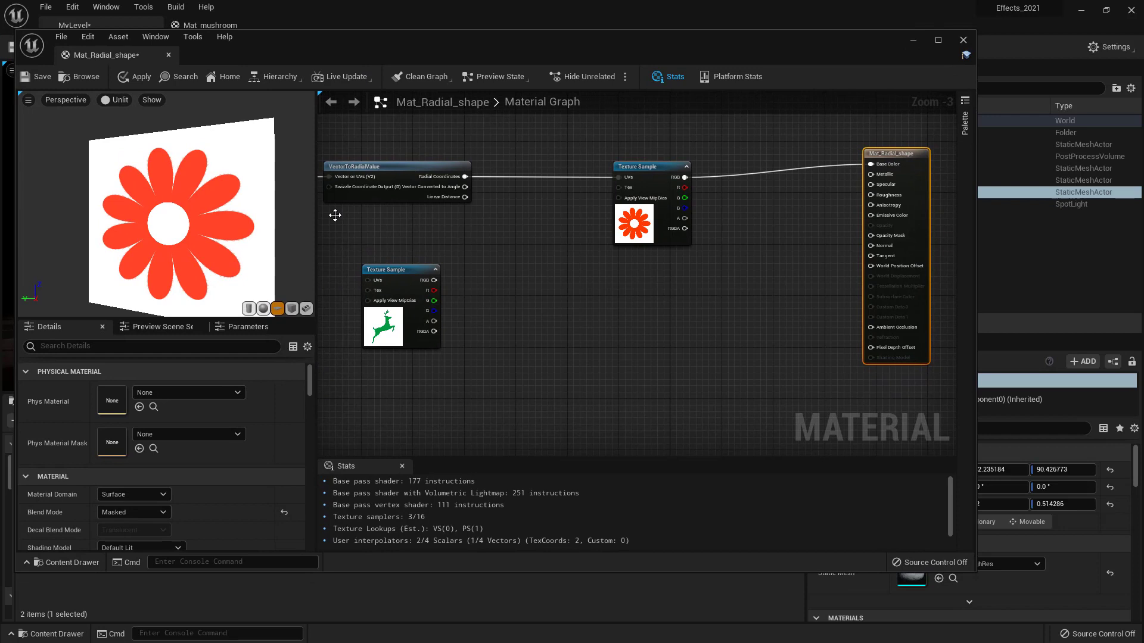
mouse_move(308, 373)
left_mouse_down()
mouse_move(305, 390)
mouse_move(304, 379)
left_mouse_up()
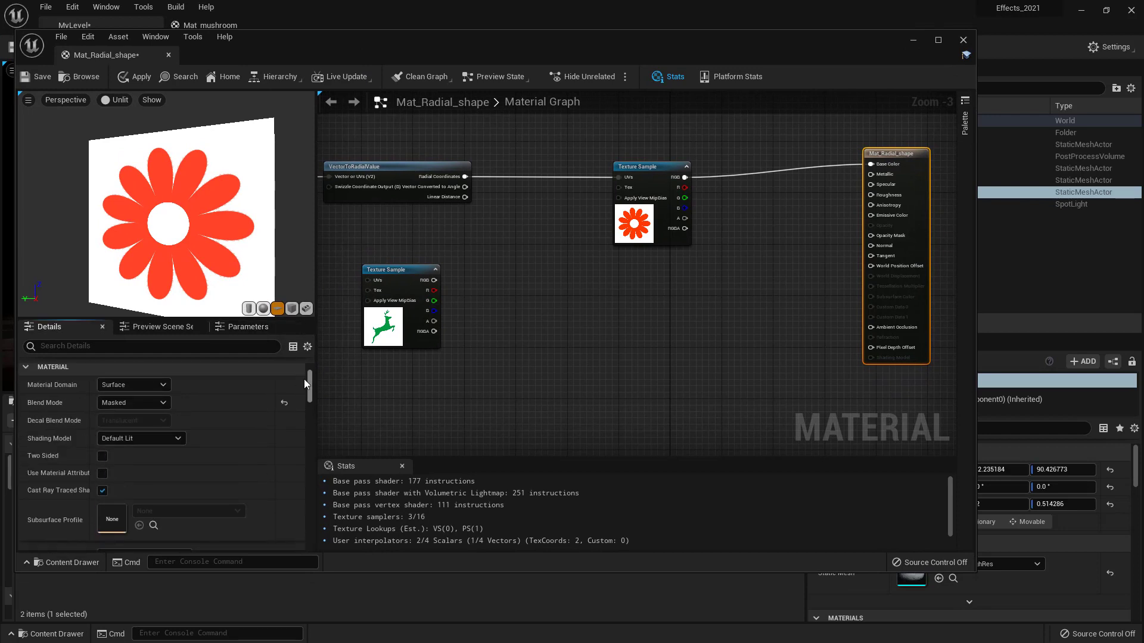
left_click(102, 456)
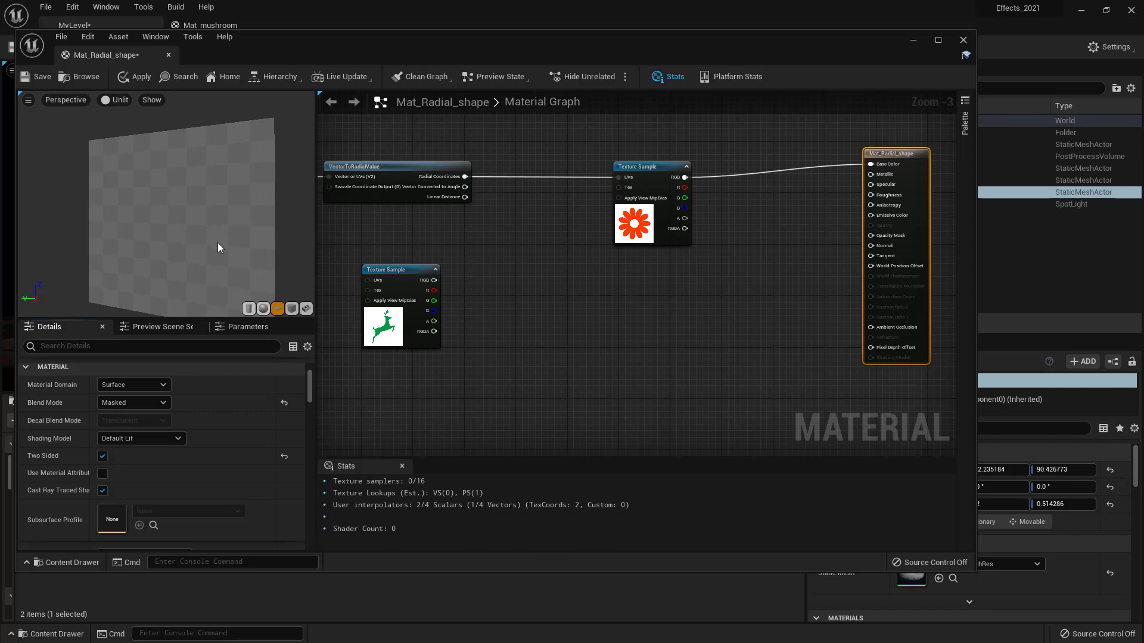
left_click_drag(236, 241, 221, 243)
scroll(236, 241, "down", 2)
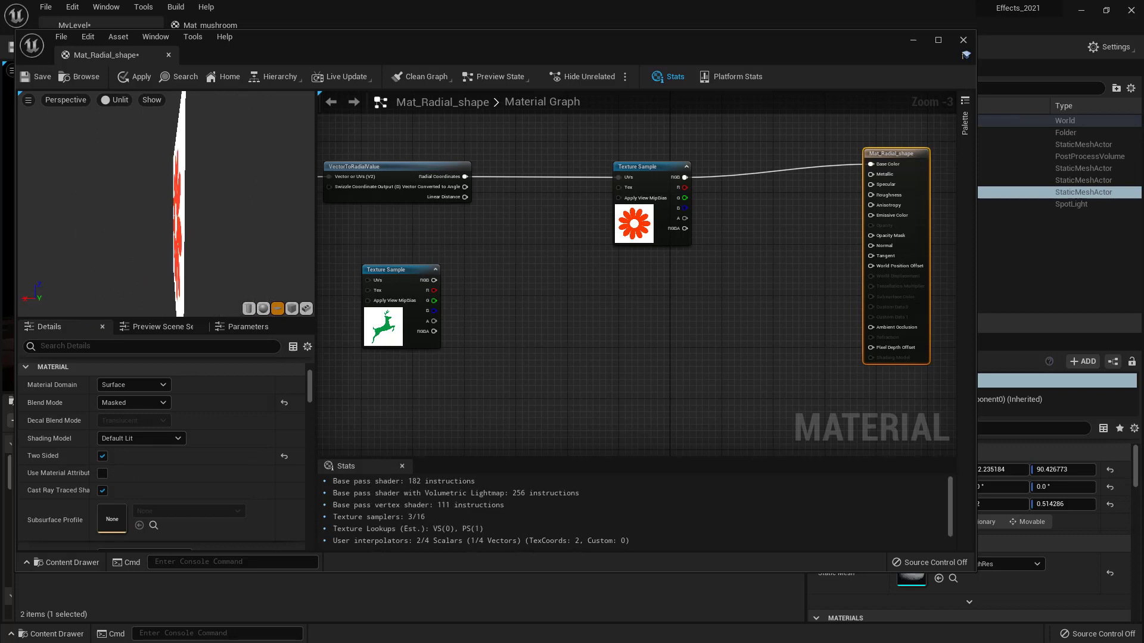
left_click_drag(234, 237, 183, 219)
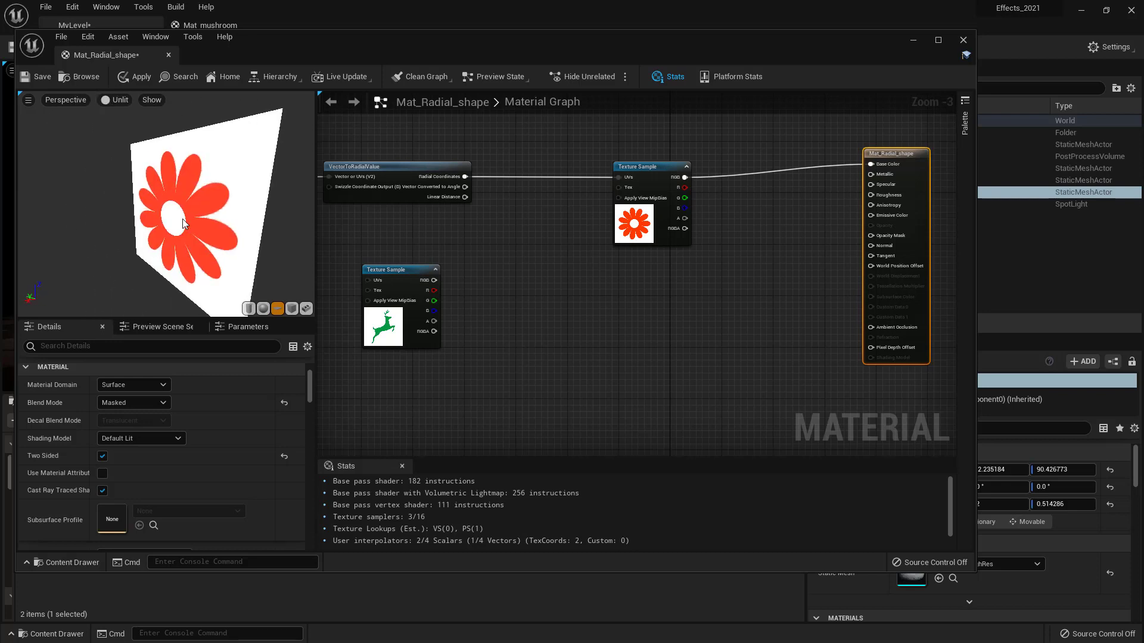
Add a TwoSidedTexturing function node and place it below the flower Texture Sample, towards the material output node
right_click_drag(561, 306, 524, 303)
right_click(524, 303)
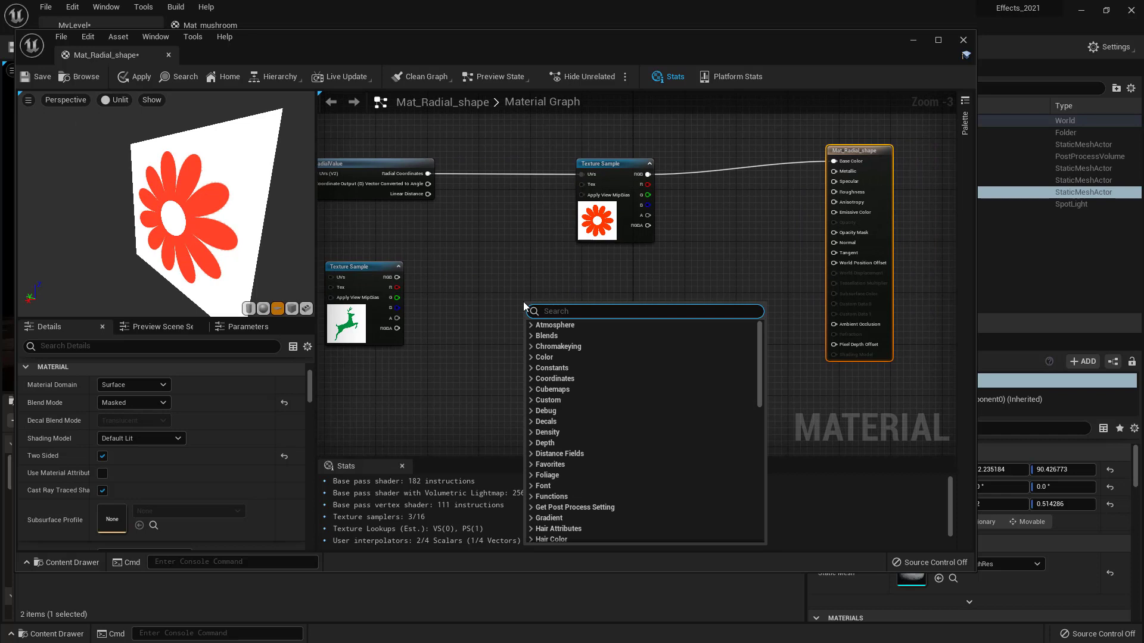
type("two")
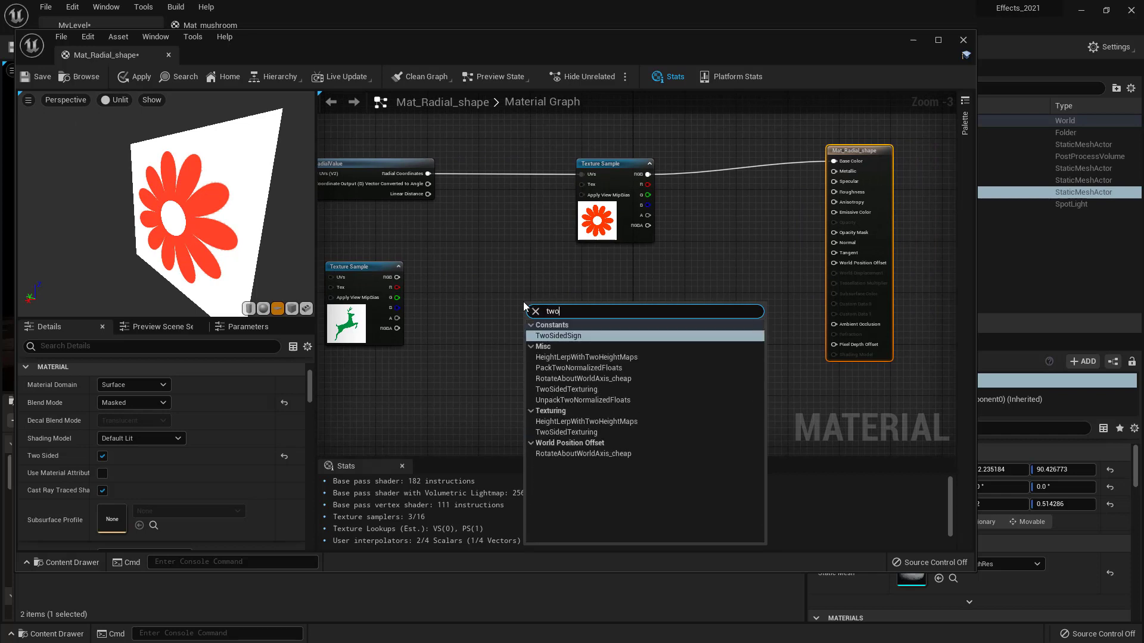
type("sid")
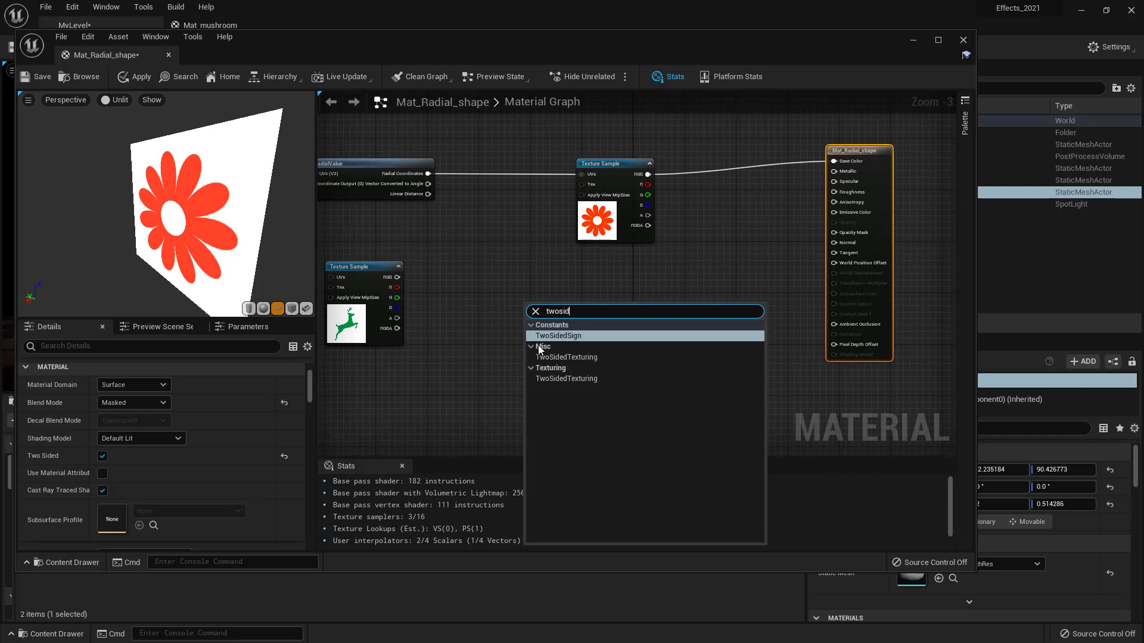
left_click(574, 356)
left_click_drag(591, 312, 669, 317)
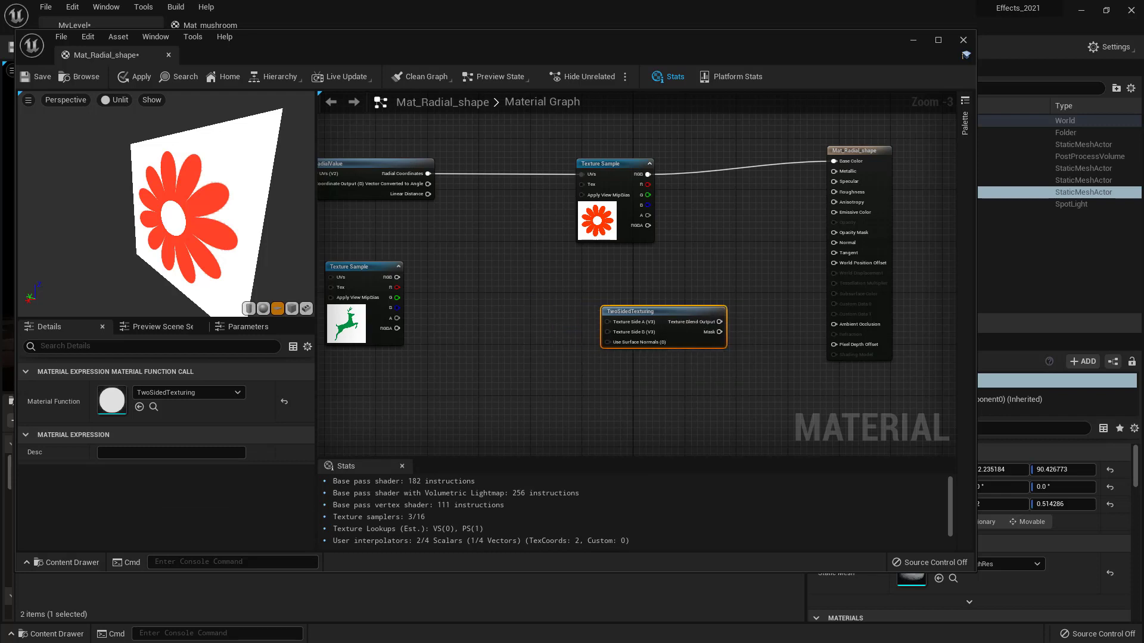
Move the flower Texture Sample and TwoSidedTexturing closer together and connect the flower's RGB output to Texture Side A (V3)
right_click_drag(649, 280, 598, 303)
left_click_drag(567, 195, 457, 196)
left_click_drag(506, 246, 512, 246)
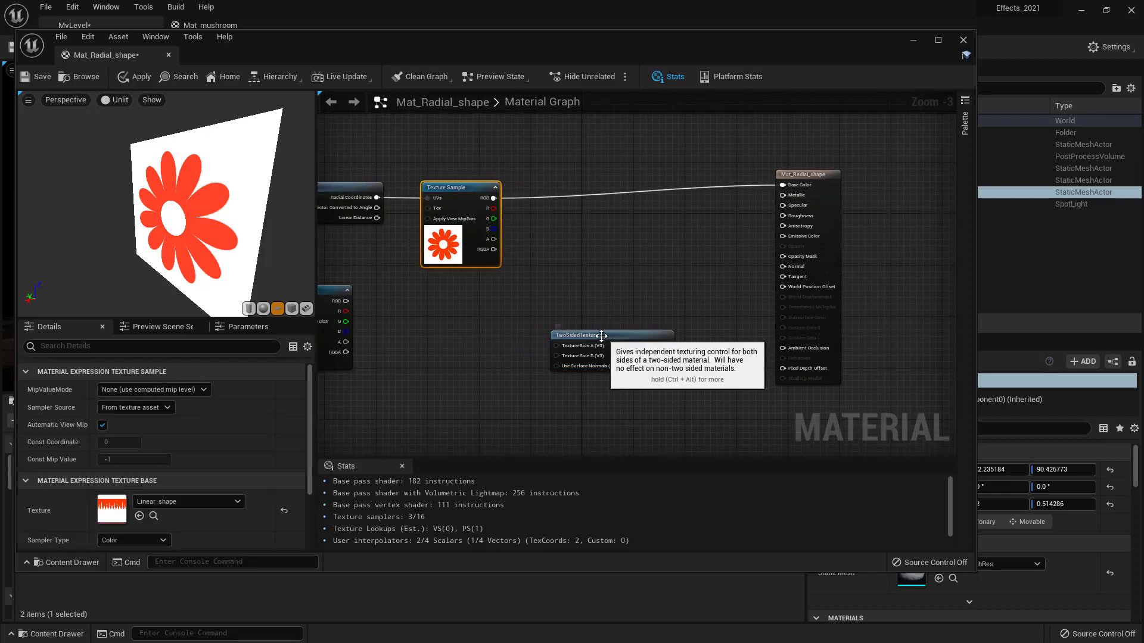
left_click_drag(581, 335, 567, 258)
left_click_drag(494, 198, 547, 267)
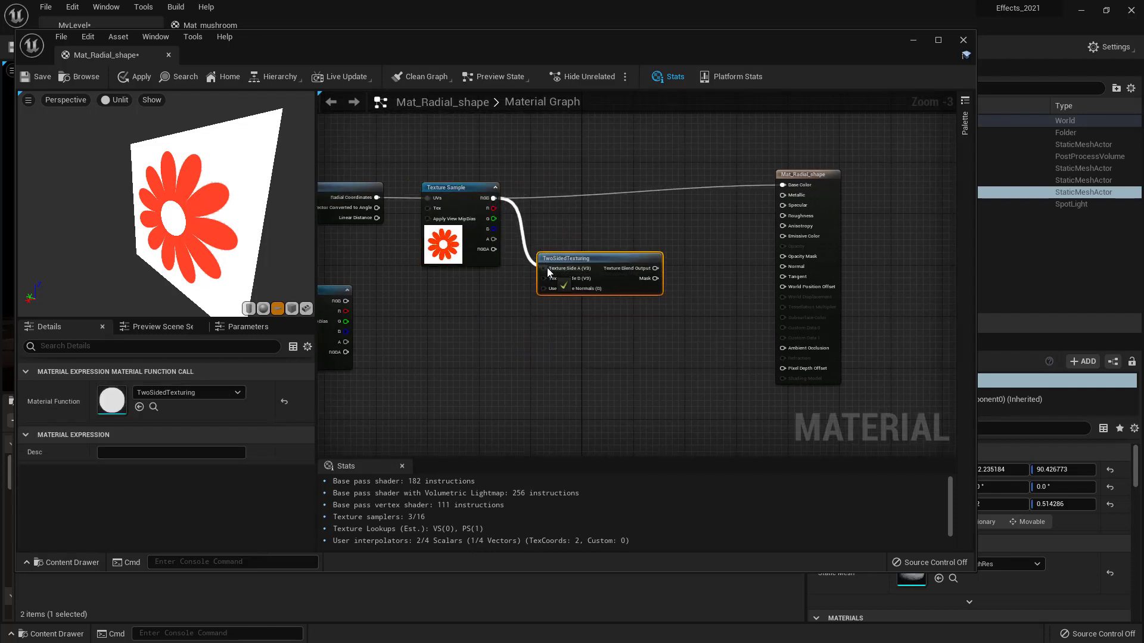
Place the deer Texture Sample directly beneath the flower one and connect its RGB output to Texture Side B (V3)
right_click_drag(441, 292, 525, 290)
left_click_drag(425, 292, 576, 294)
scroll(563, 296, "up", 2)
right_click_drag(590, 298, 503, 325)
Connect the Texture Blend Output to the material's Base Color and shift TwoSidedTexturing midway between the textures and the output node
left_click_drag(643, 308, 800, 201)
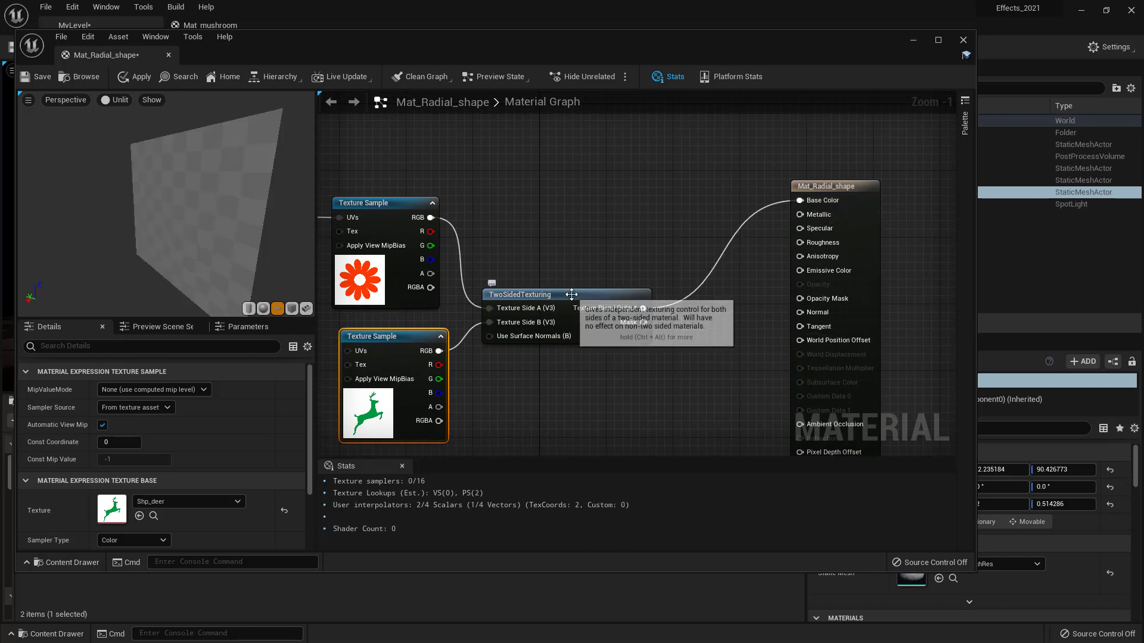
left_click_drag(573, 295, 598, 271)
right_click_drag(538, 378, 654, 353)
mouse_move(190, 215)
left_mouse_down()
mouse_move(131, 215)
mouse_move(191, 214)
left_mouse_up()
right_click_drag(190, 215, 222, 209)
mouse_move(221, 225)
left_mouse_down()
mouse_move(196, 223)
mouse_move(208, 225)
left_mouse_up()
mouse_move(222, 226)
right_mouse_down()
mouse_move(221, 208)
mouse_move(222, 225)
right_mouse_up()
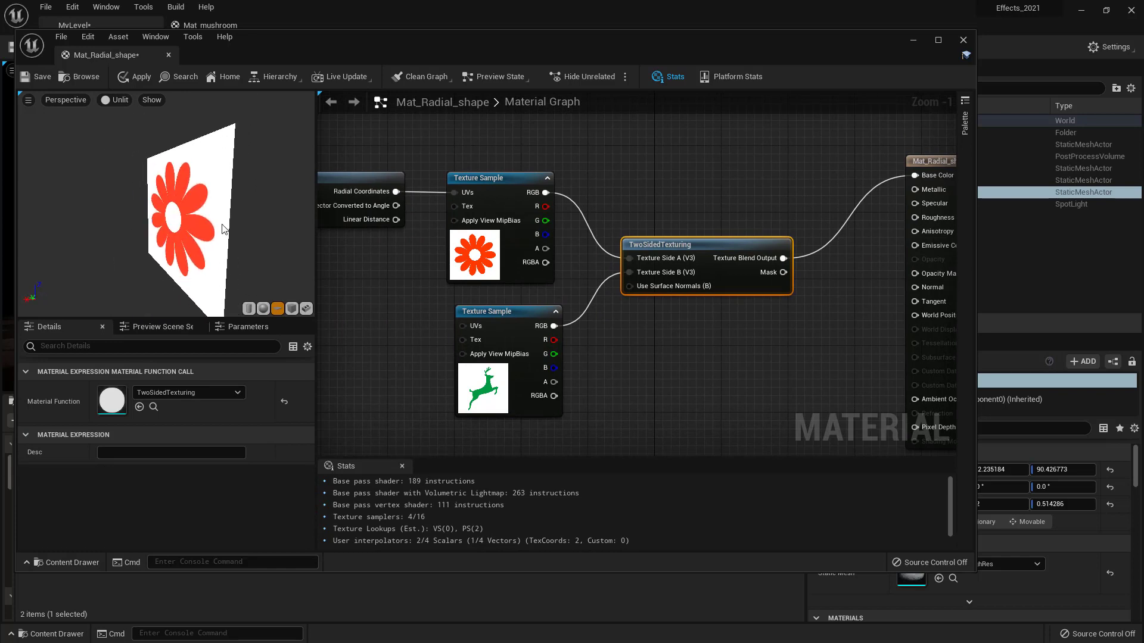
mouse_move(218, 233)
left_mouse_down()
mouse_move(146, 233)
mouse_move(217, 233)
left_mouse_up()
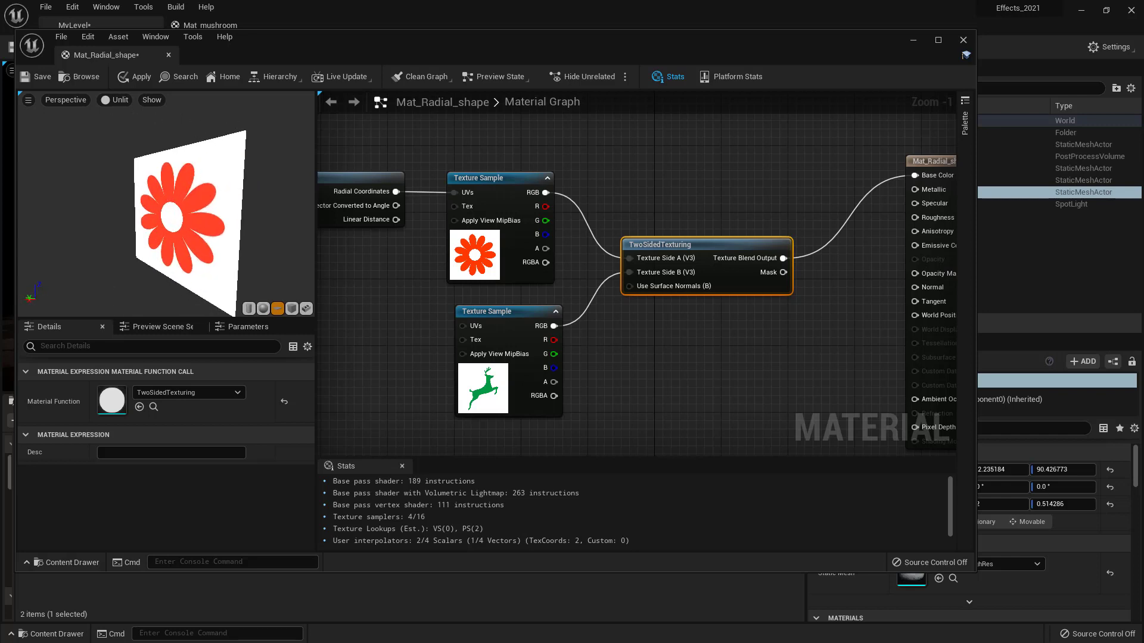